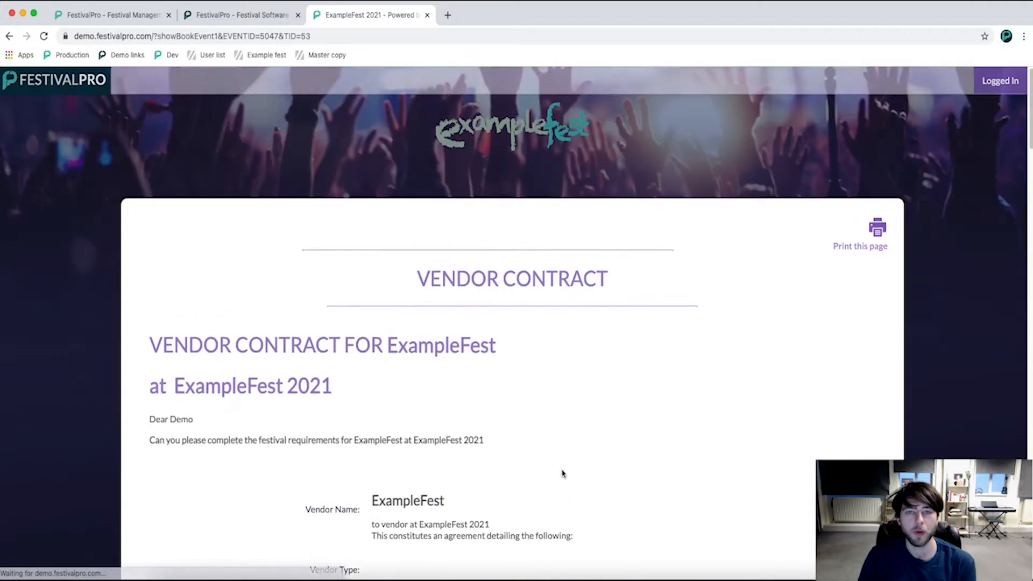
pyautogui.scroll(-20, 419, 362)
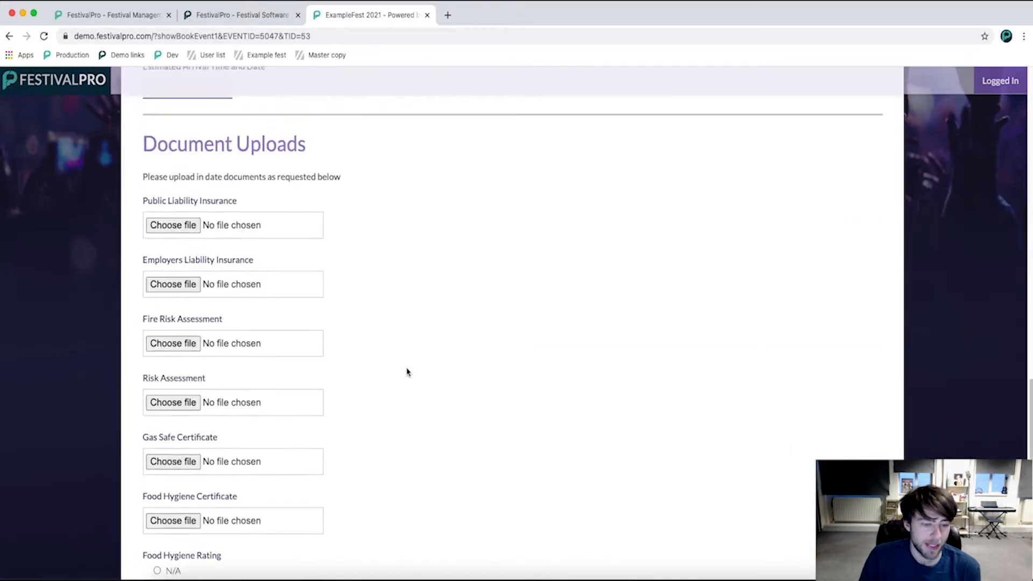
# Choose the Yes - 32amp electrical hookup in the vendor contract form's About Your Pitch section.
pyautogui.scroll(18, 369, 366)
pyautogui.scroll(15, 348, 369)
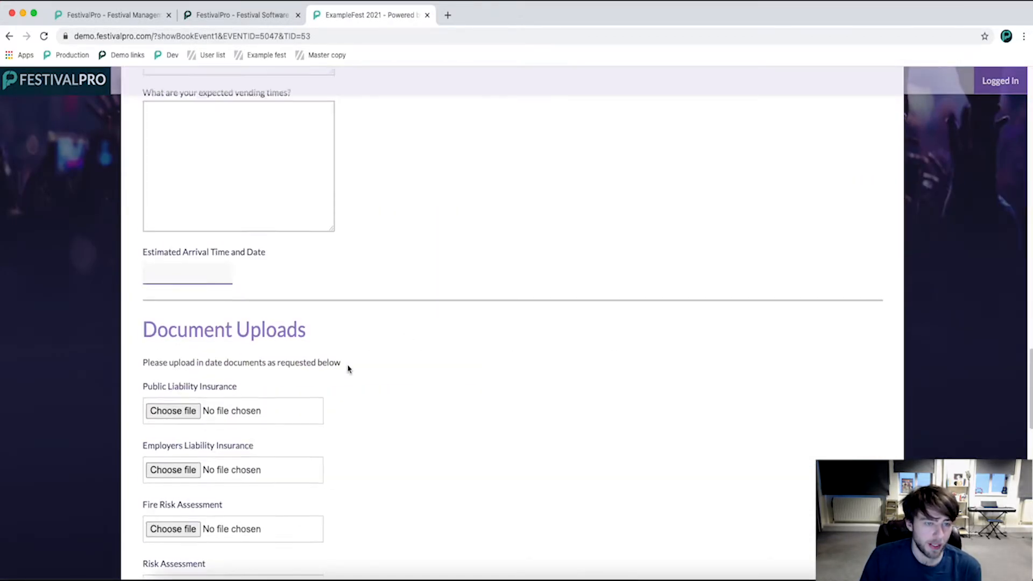
pyautogui.click(233, 361)
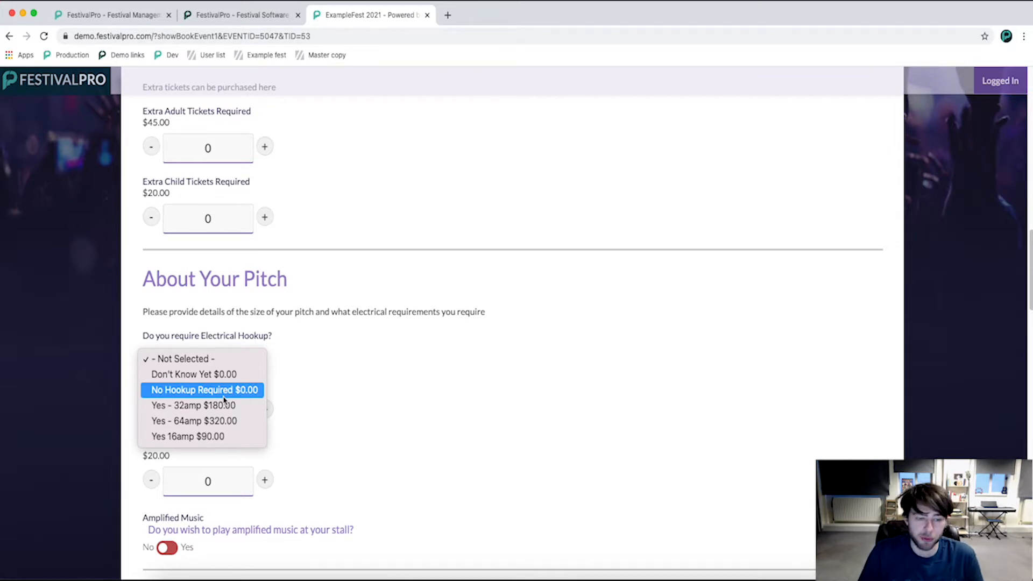
pyautogui.click(240, 407)
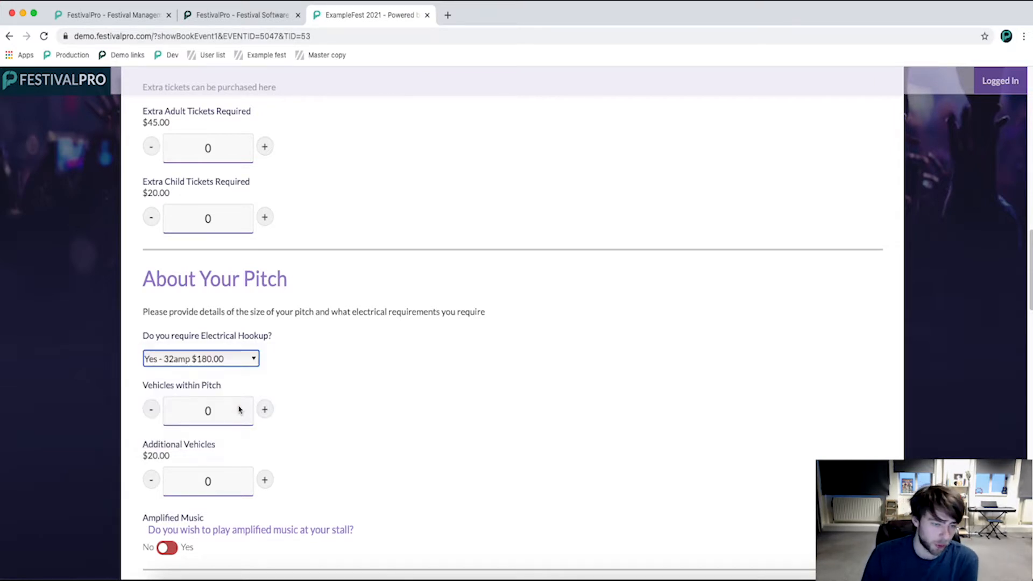
# Return to the forms list and open the Andromeda Clothing vendor record from the Vendor Contract registrations.
pyautogui.click(10, 36)
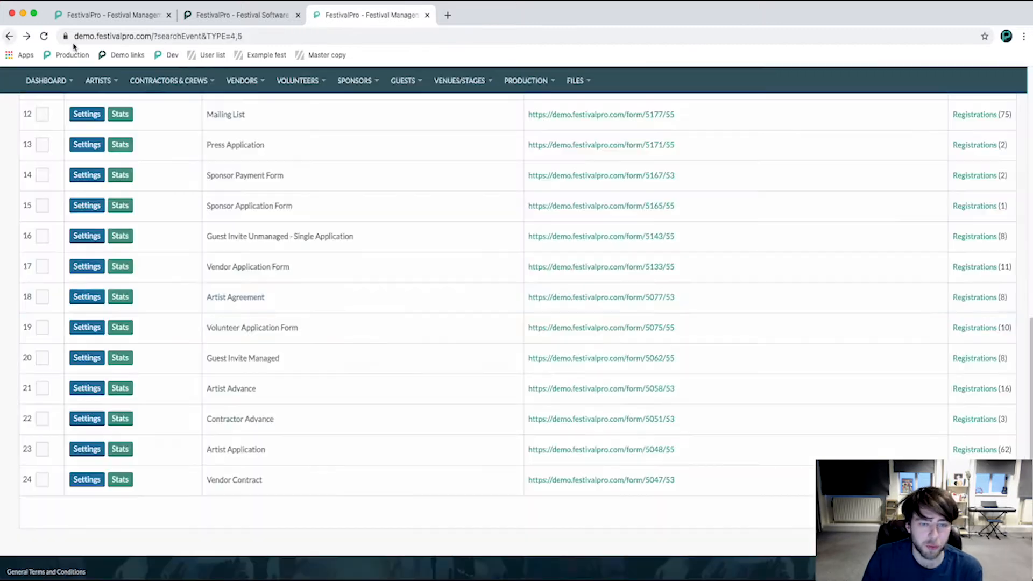
pyautogui.click(974, 479)
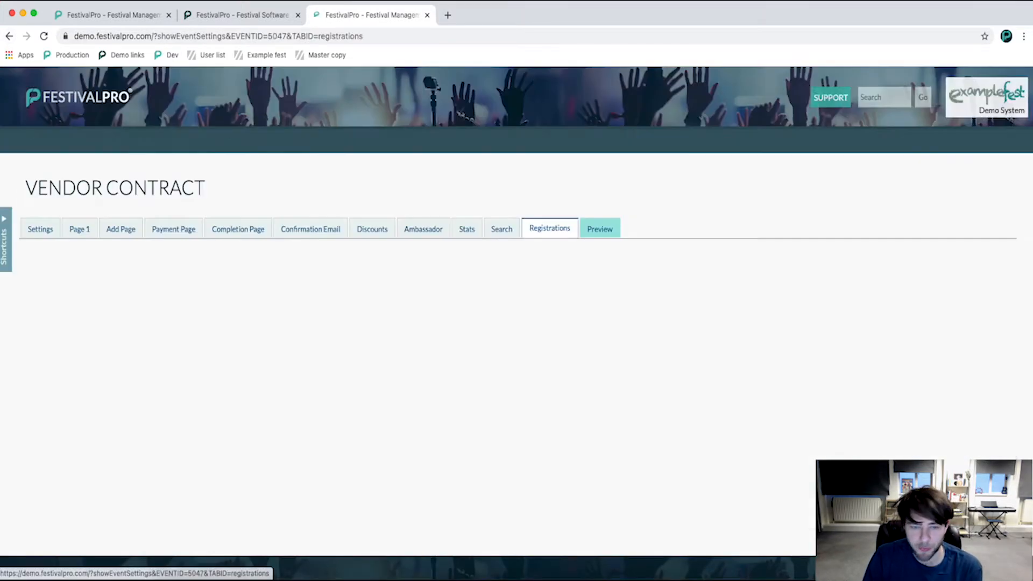
pyautogui.scroll(-5, 430, 333)
pyautogui.click(333, 182)
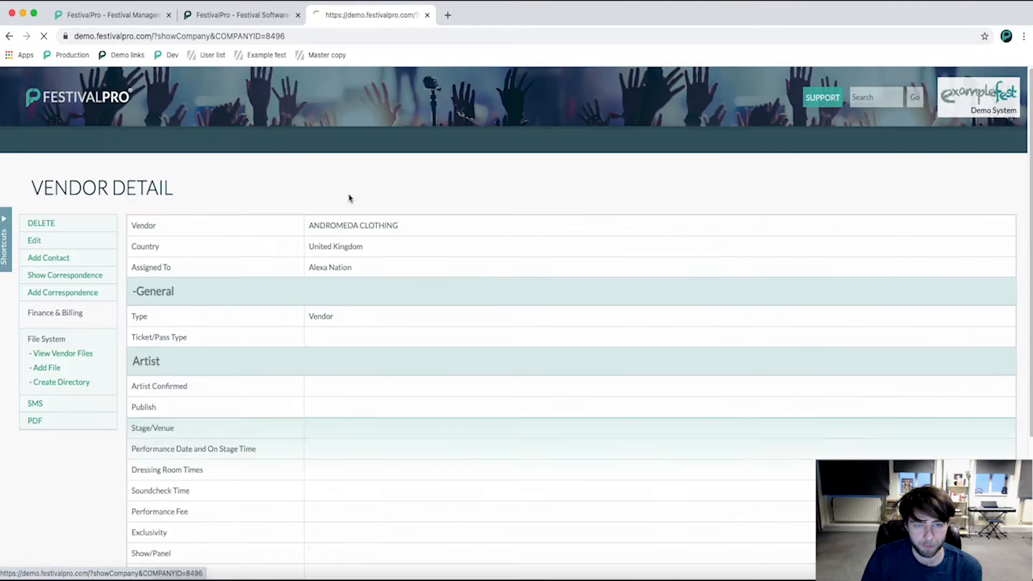
# Check the Electric Hookup entry in the vendor details of Andromeda Clothing.
pyautogui.scroll(-9, 494, 265)
pyautogui.scroll(5, 490, 272)
pyautogui.scroll(1, 490, 272)
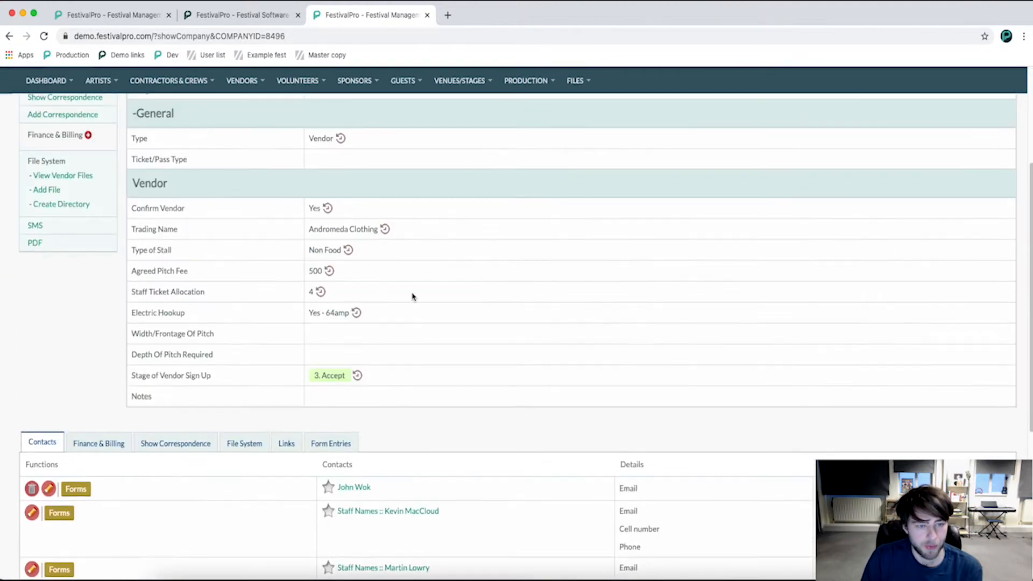
pyautogui.moveTo(195, 317); pyautogui.dragTo(138, 314)
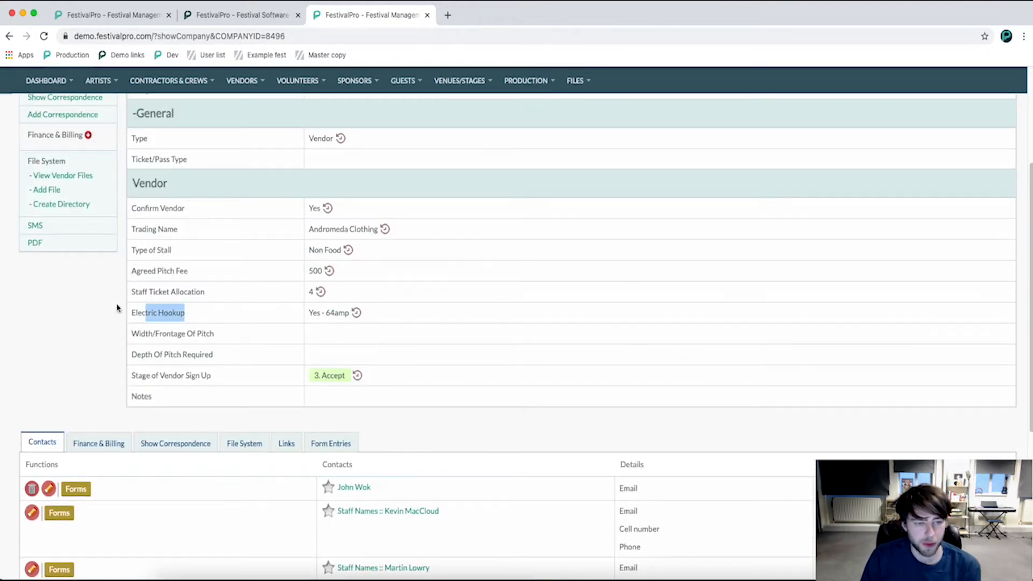
pyautogui.moveTo(305, 317); pyautogui.dragTo(427, 318)
pyautogui.click(431, 320)
pyautogui.scroll(3, 425, 329)
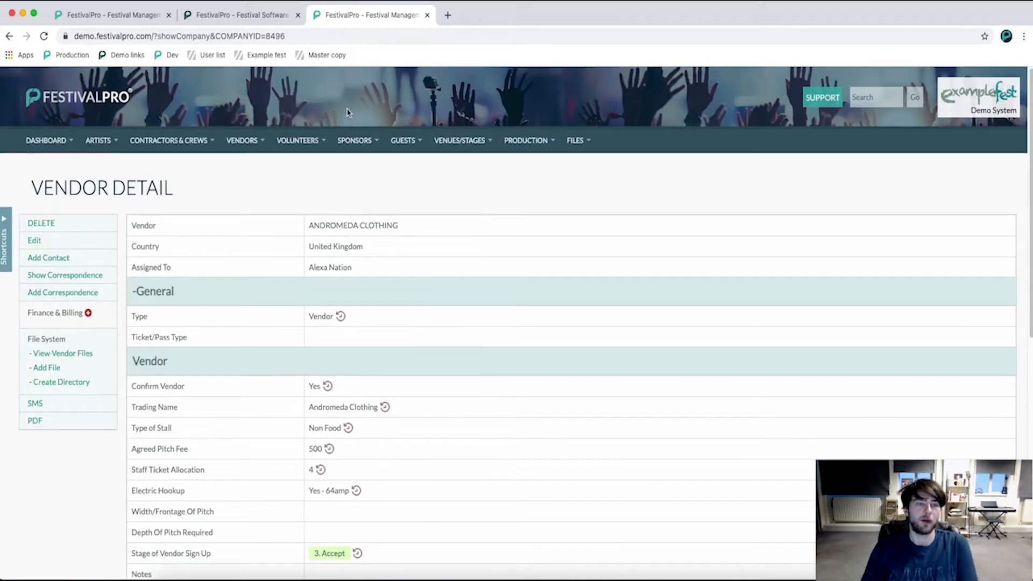
# Close the two extra FestivalPro tabs and open the Vendor Contract form's settings from the forms list.
pyautogui.click(427, 15)
pyautogui.click(297, 15)
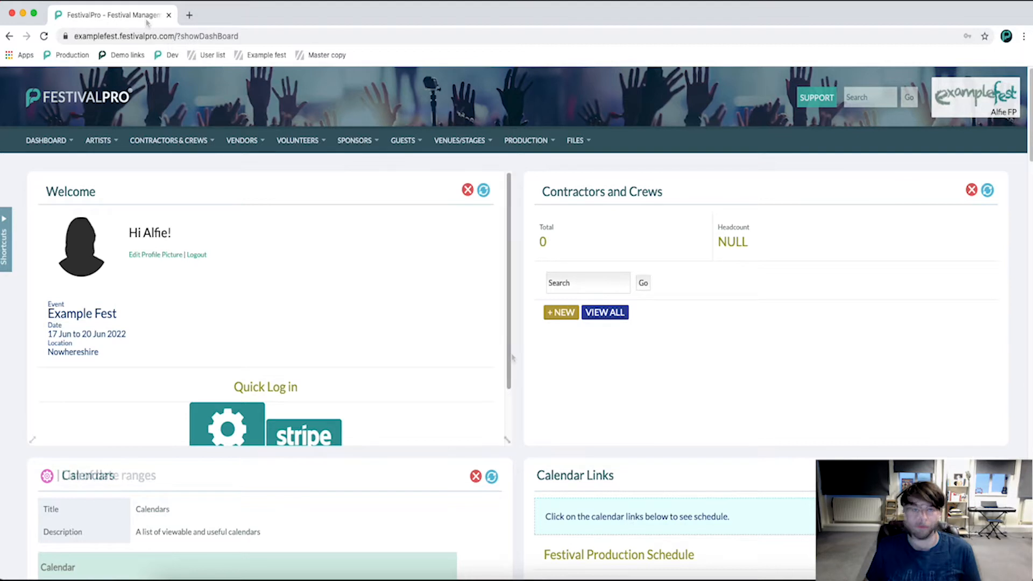
pyautogui.moveTo(40, 145)
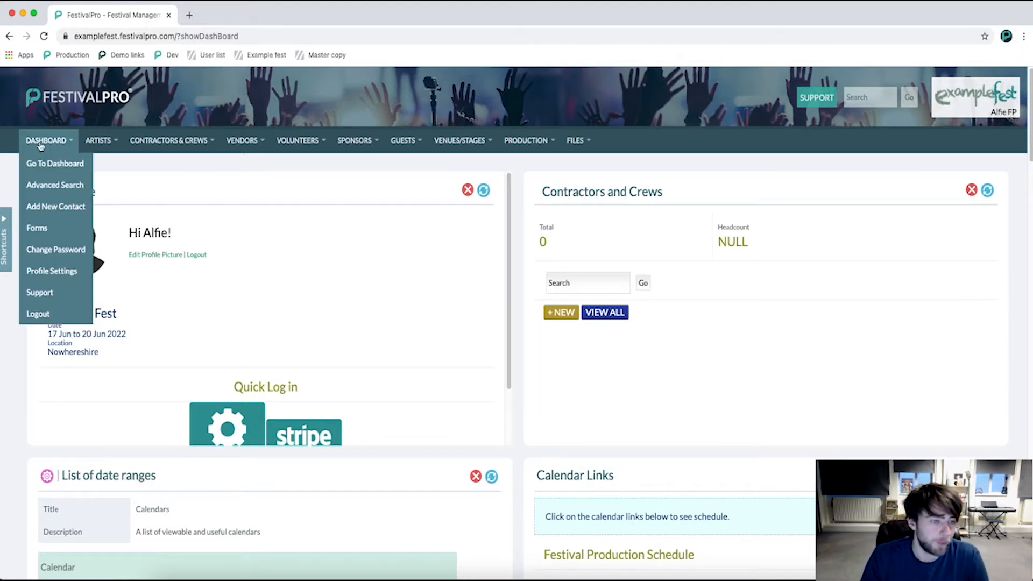
pyautogui.click(59, 229)
pyautogui.scroll(-9, 320, 488)
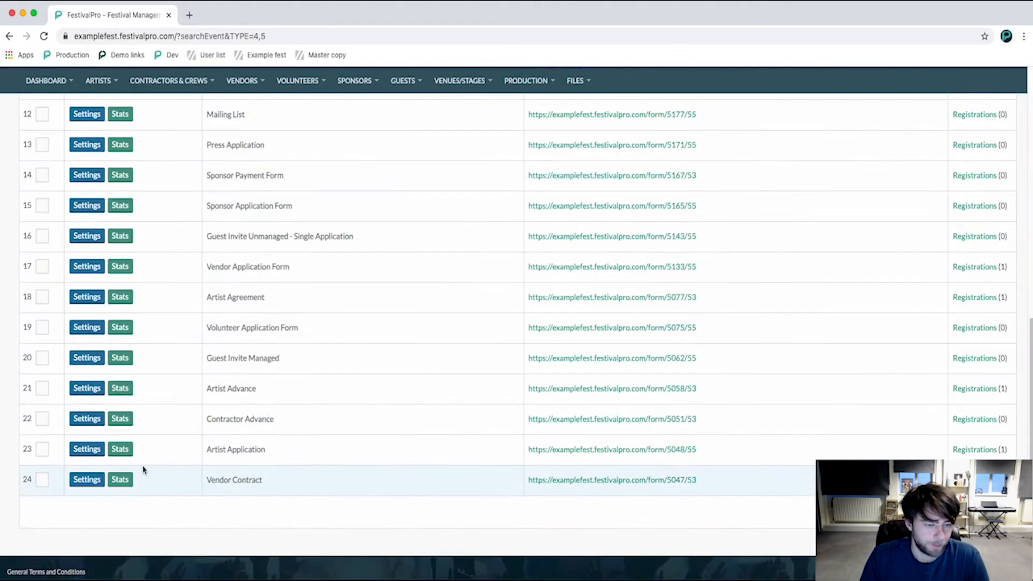
pyautogui.click(99, 478)
# Add a new custom field named Electrical hookup to the form with the Single Option type.
pyautogui.scroll(-15, 247, 396)
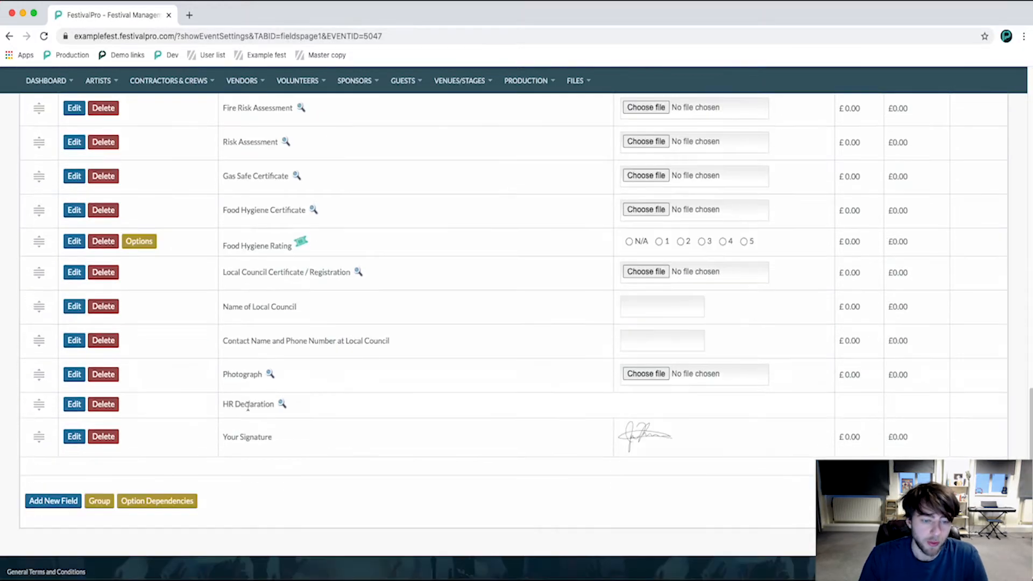
pyautogui.click(27, 502)
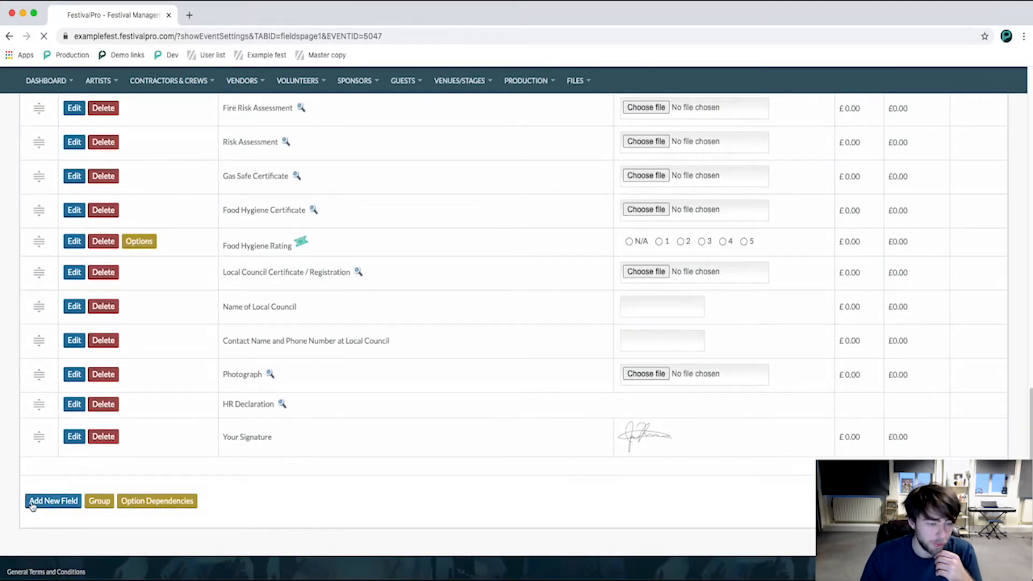
pyautogui.click(198, 335)
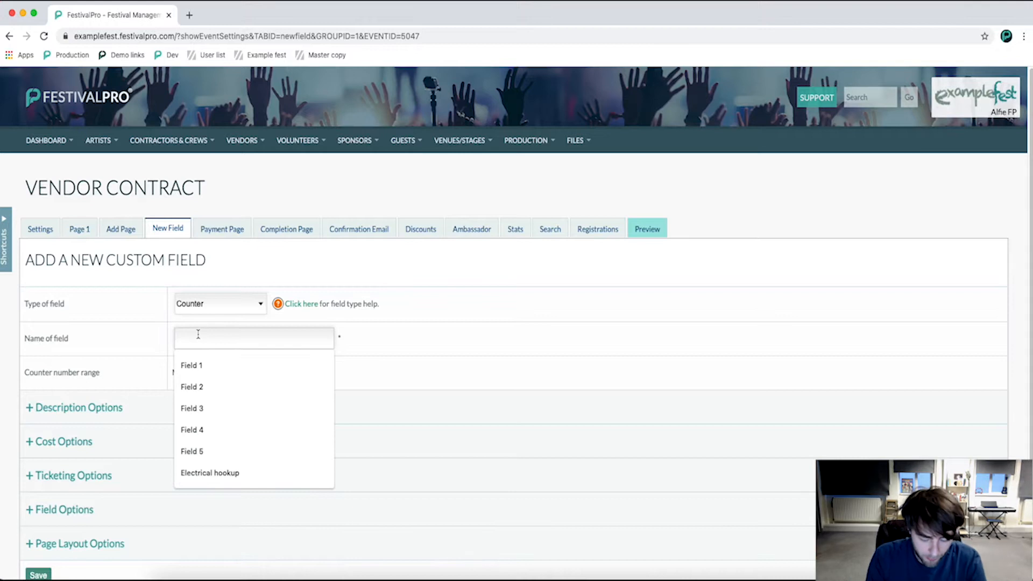
pyautogui.write('Electrical hookup')
pyautogui.click(231, 371)
pyautogui.click(234, 309)
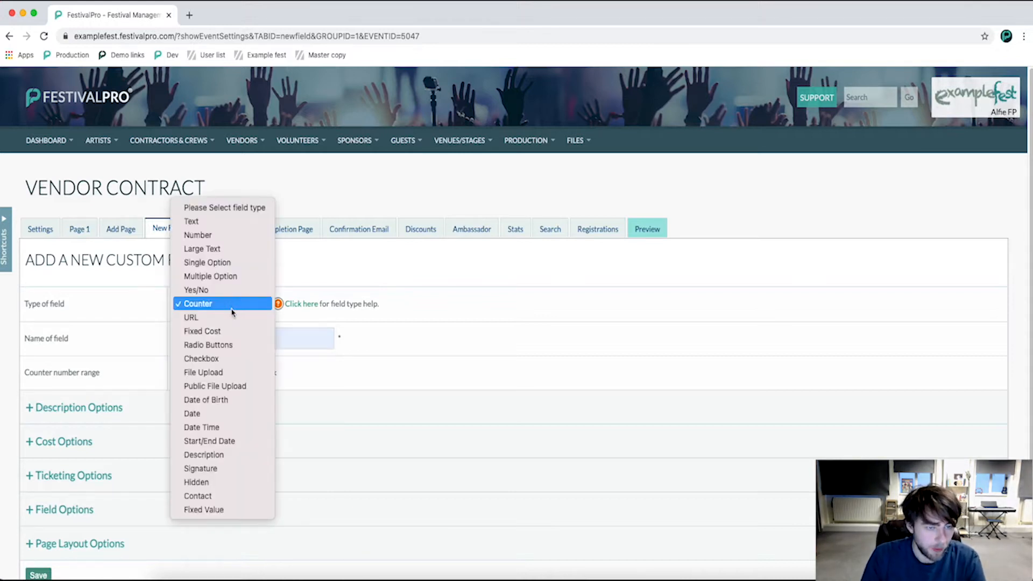
pyautogui.click(234, 267)
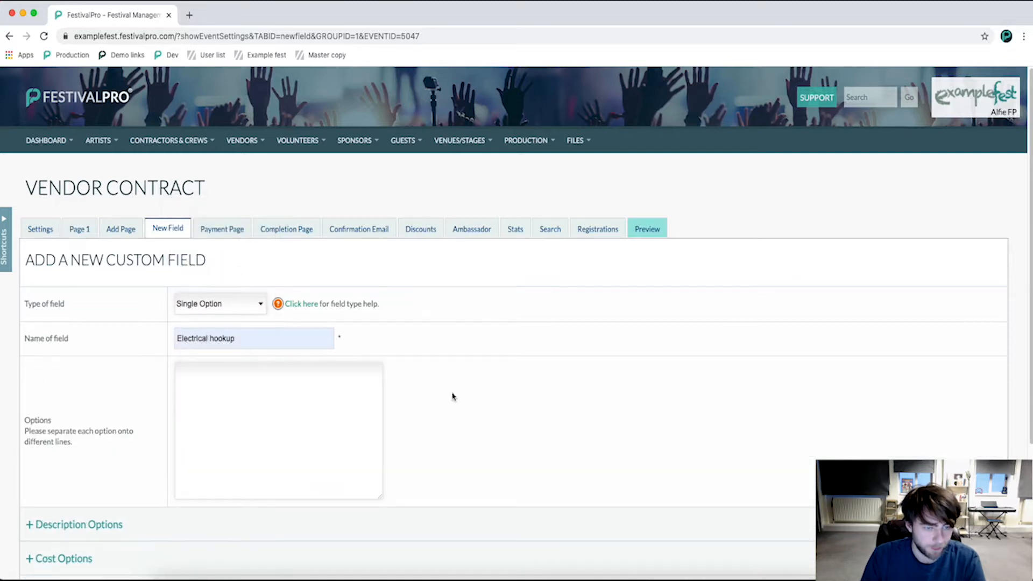
# Expand the description and field options of the new field, and save the field.
pyautogui.scroll(-3, 429, 422)
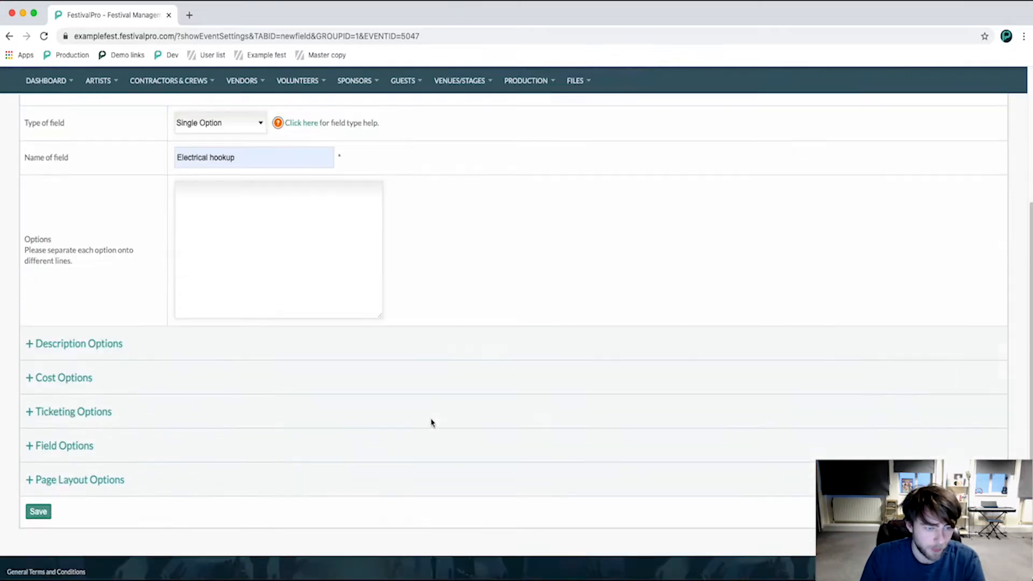
pyautogui.click(100, 339)
pyautogui.click(106, 345)
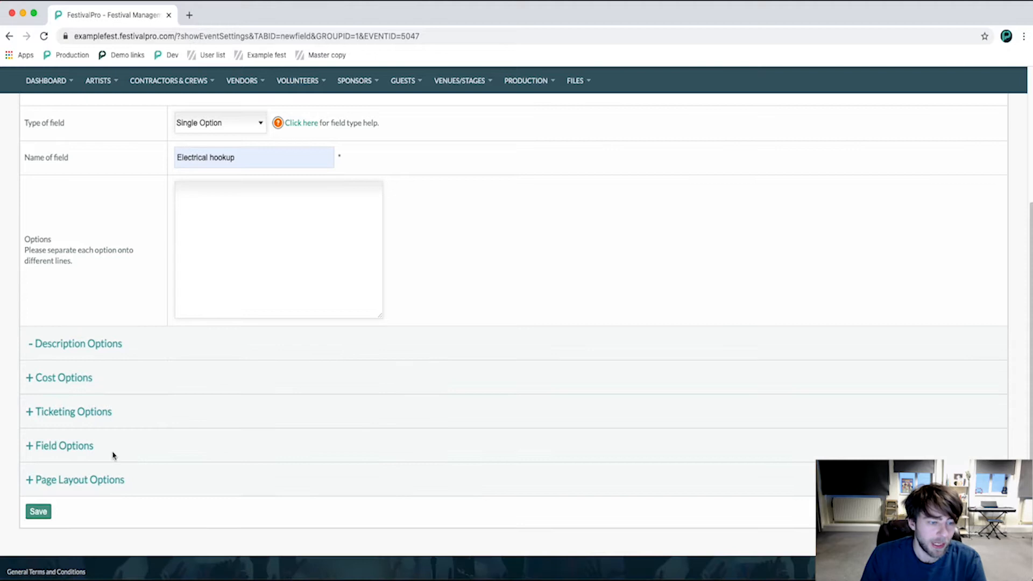
pyautogui.click(75, 441)
pyautogui.scroll(-5, 90, 433)
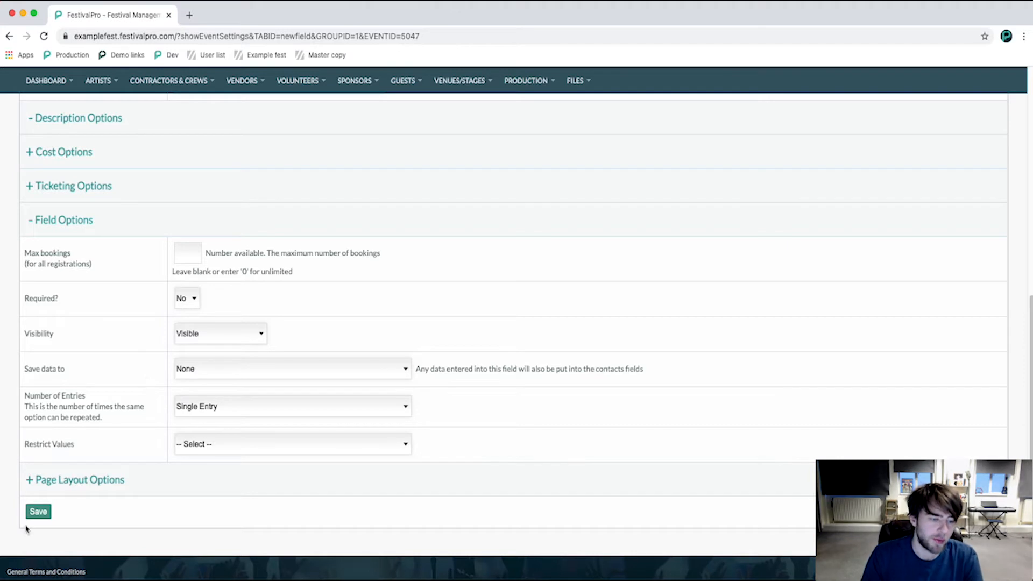
pyautogui.click(38, 511)
# Add the options "Don't know yet" and "No hookup required" without a cost.
pyautogui.click(676, 347)
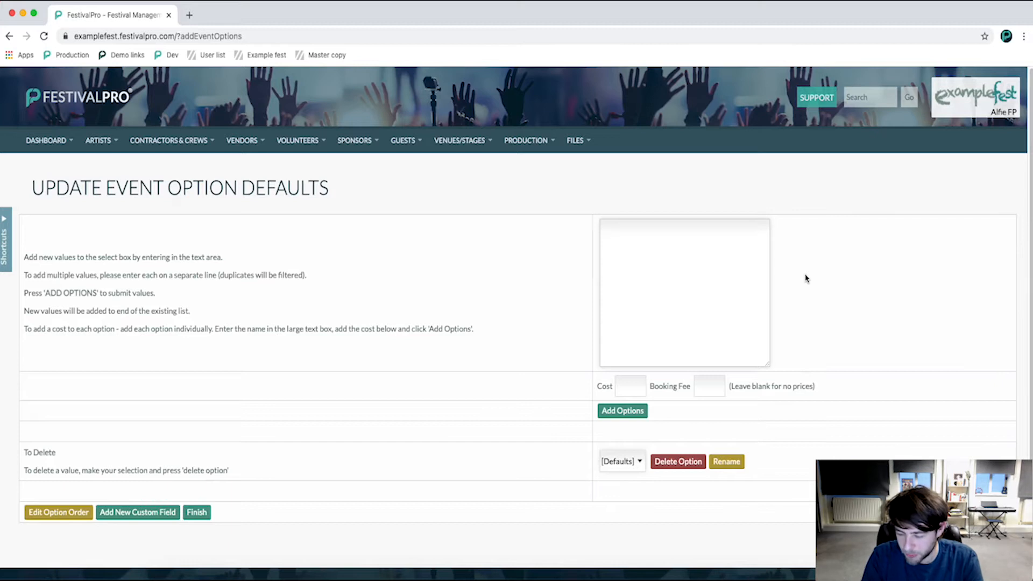
pyautogui.write('D')
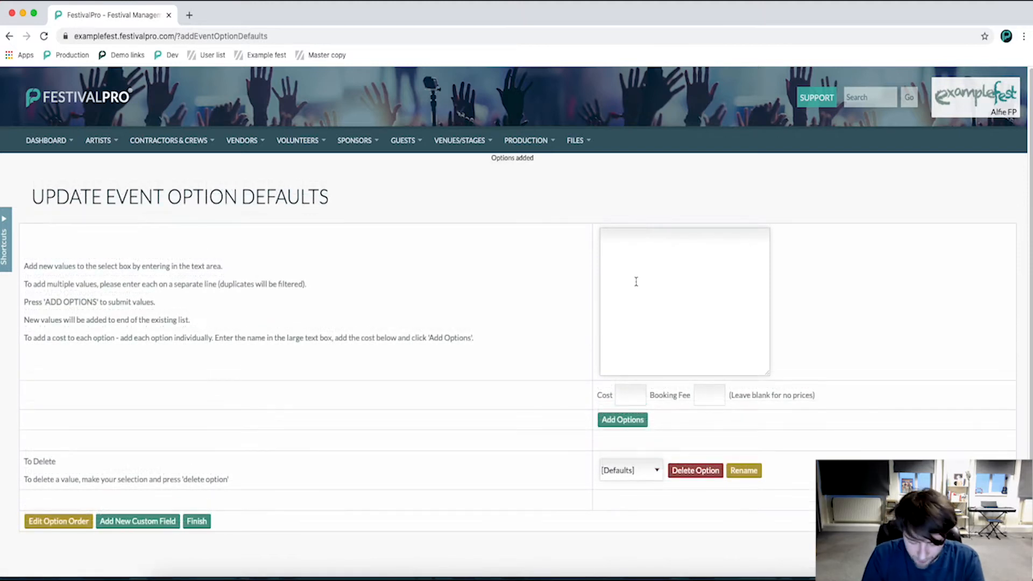
pyautogui.write('No hookup required')
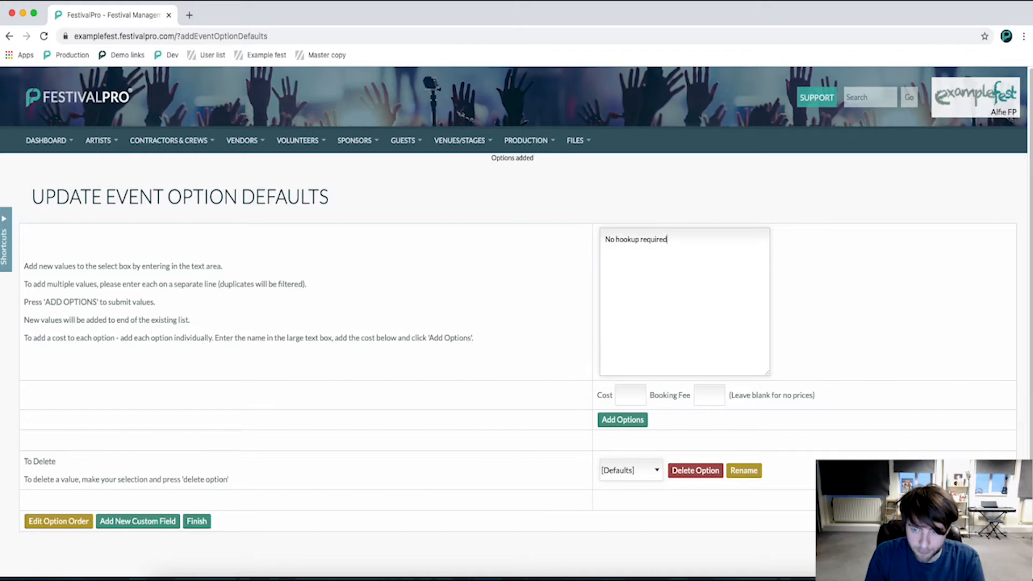
pyautogui.click(623, 419)
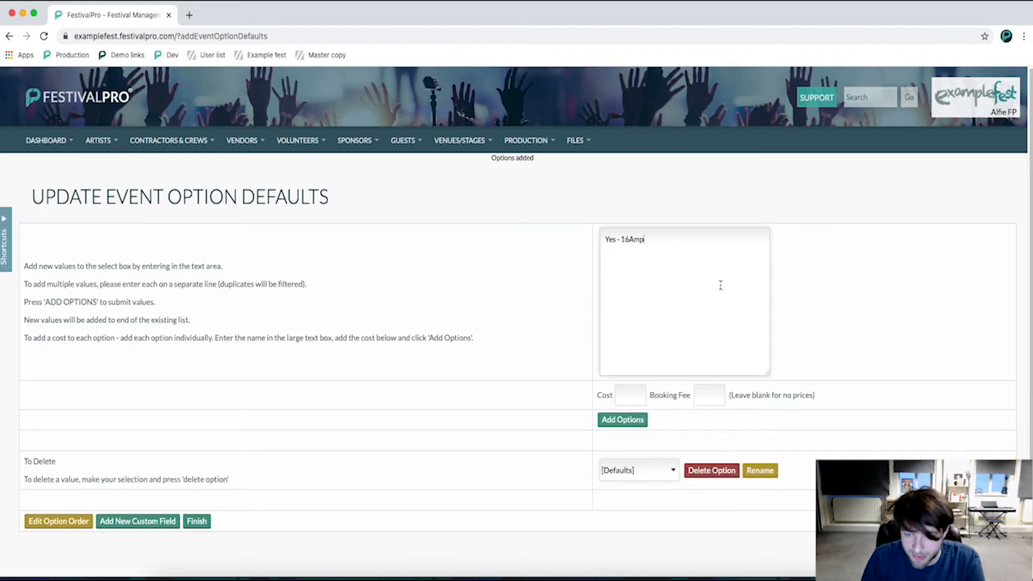
# Add the options "Yes - 16Amp" with a cost of 90 and "Yes - 32Amp" with a cost of 180.
pyautogui.click(634, 396)
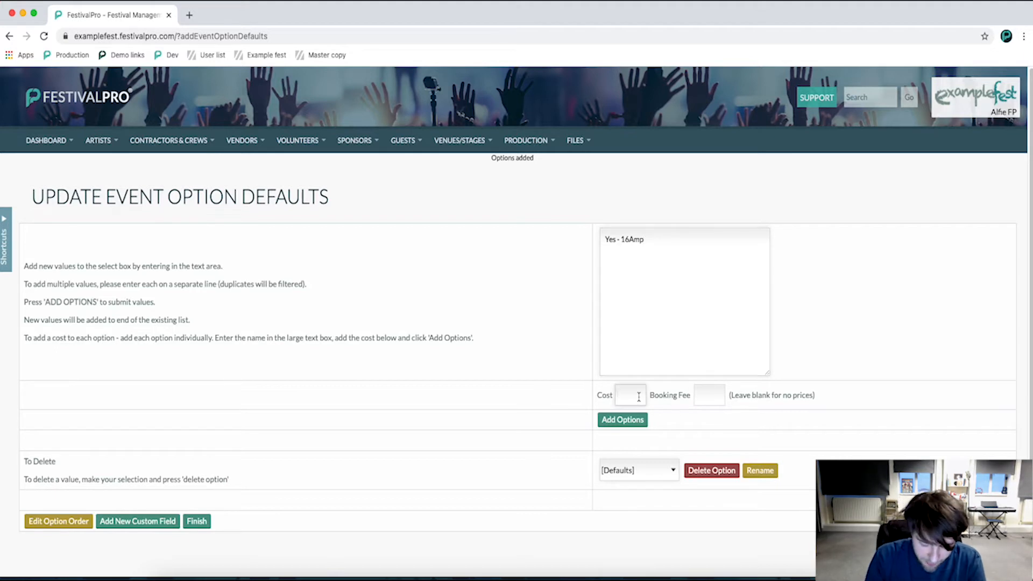
pyautogui.write('80')
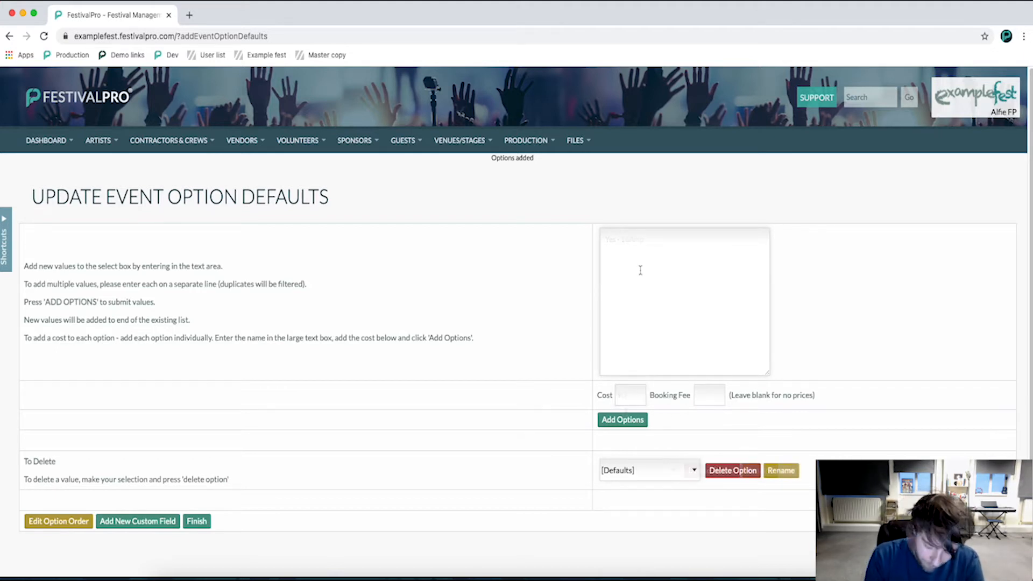
pyautogui.write('Yes')
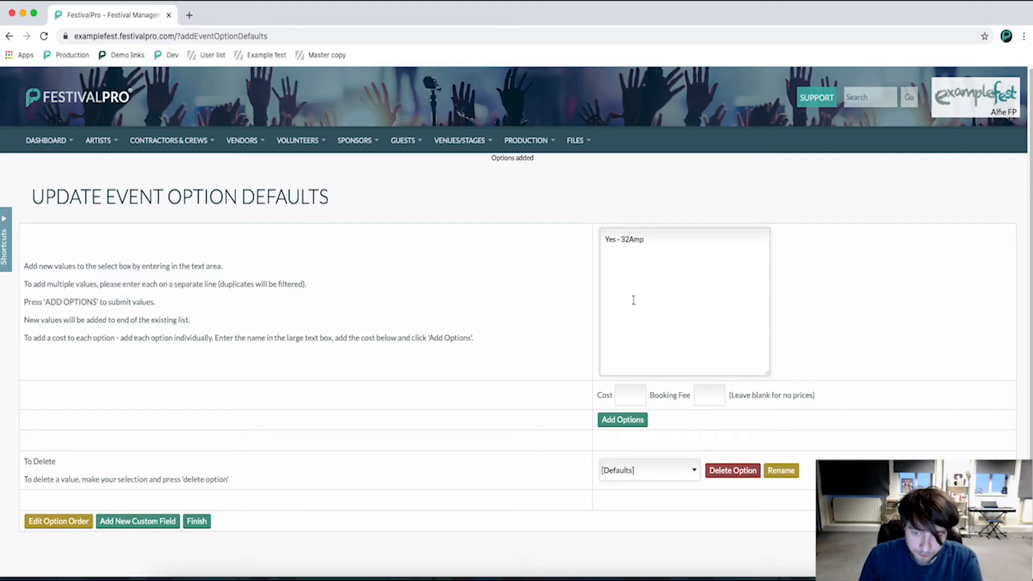
pyautogui.click(629, 396)
pyautogui.write('180')
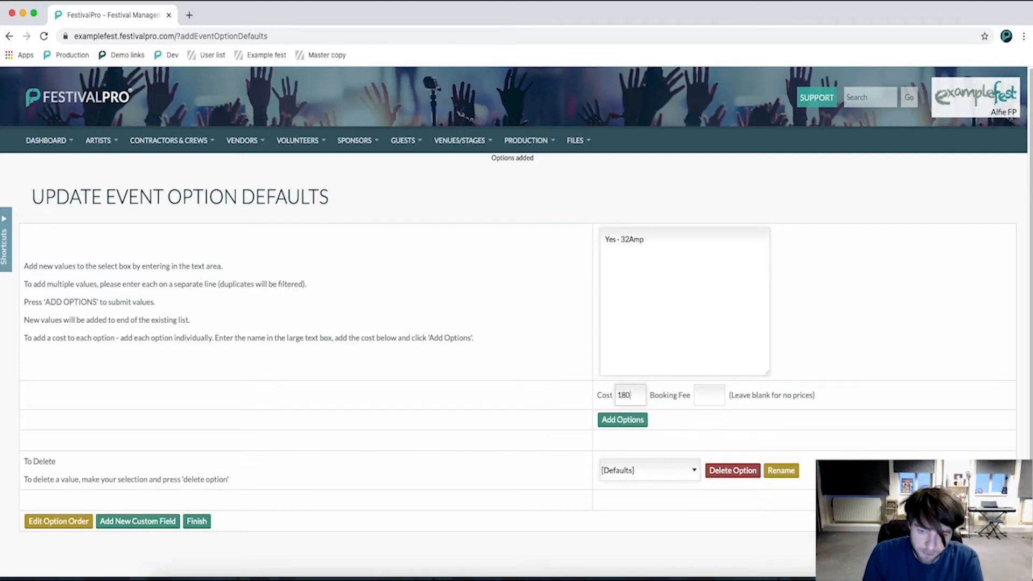
pyautogui.click(640, 421)
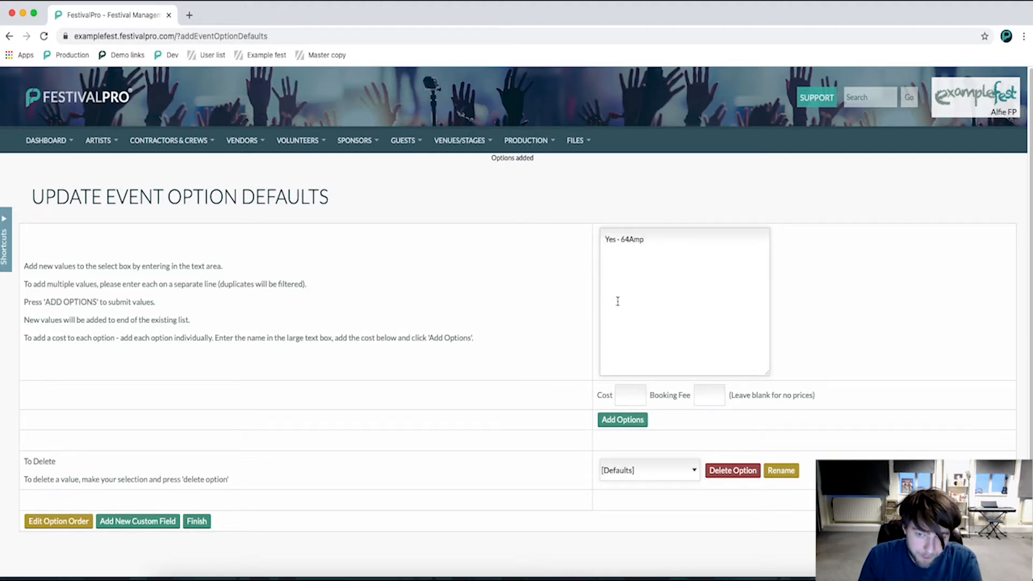
# Add the option "Yes - 64Amp" with a cost of 320.
pyautogui.click(625, 394)
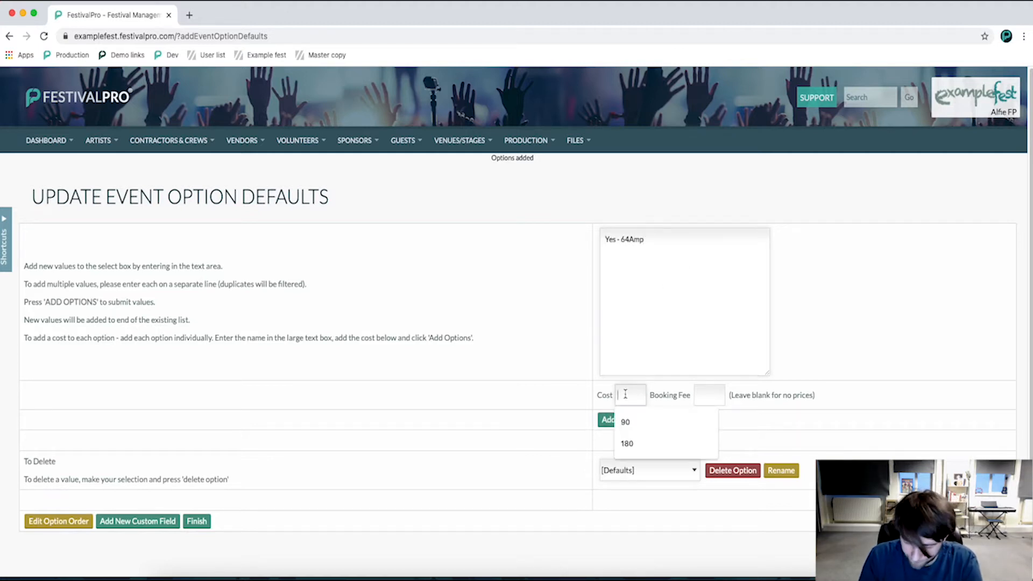
pyautogui.write('32')
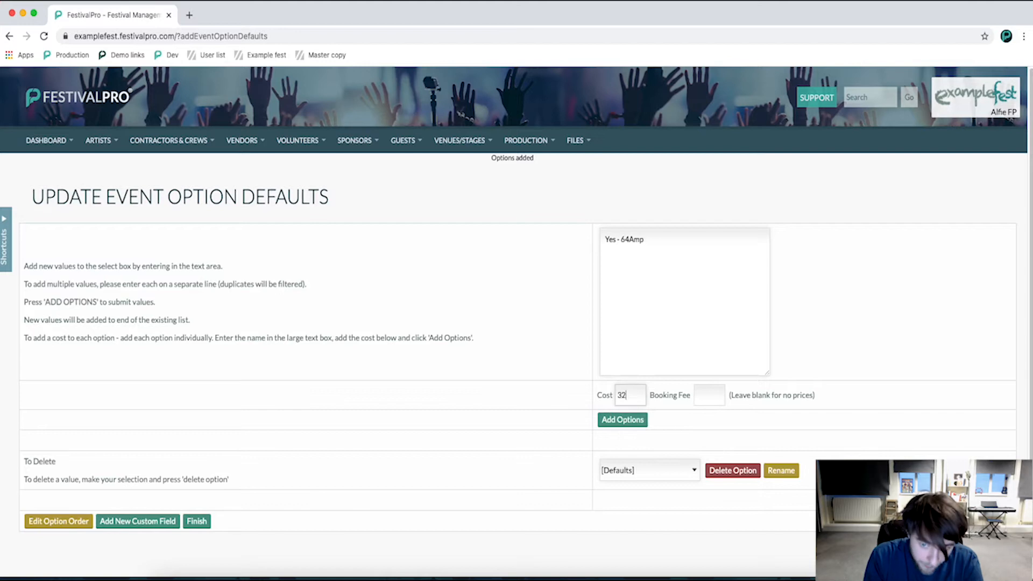
pyautogui.write('0')
pyautogui.click(640, 422)
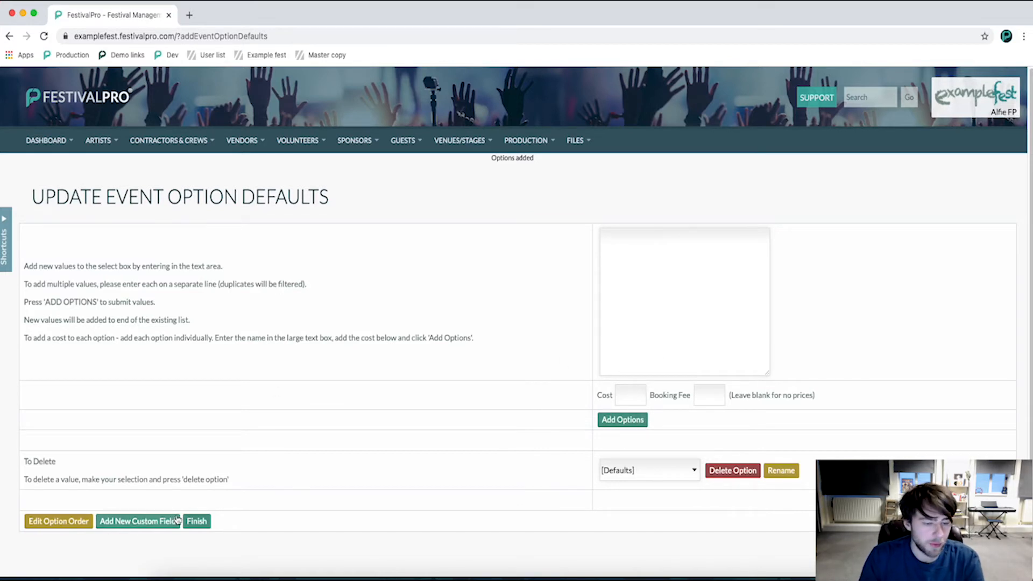
# Finish adding options and review the Electrical hookup field's list of choices on the form page.
pyautogui.click(197, 521)
pyautogui.scroll(-10, 422, 385)
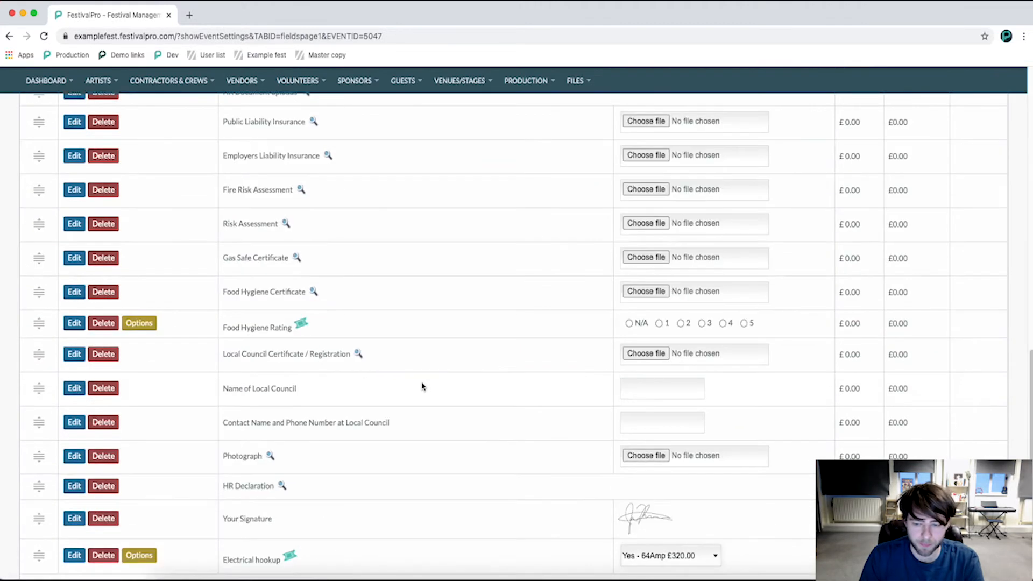
pyautogui.click(641, 443)
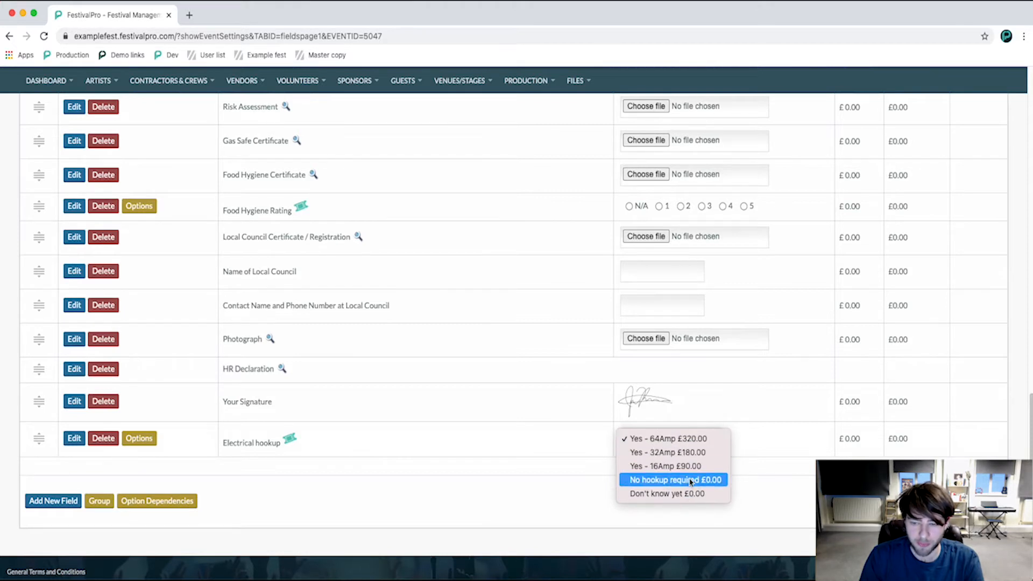
pyautogui.click(778, 482)
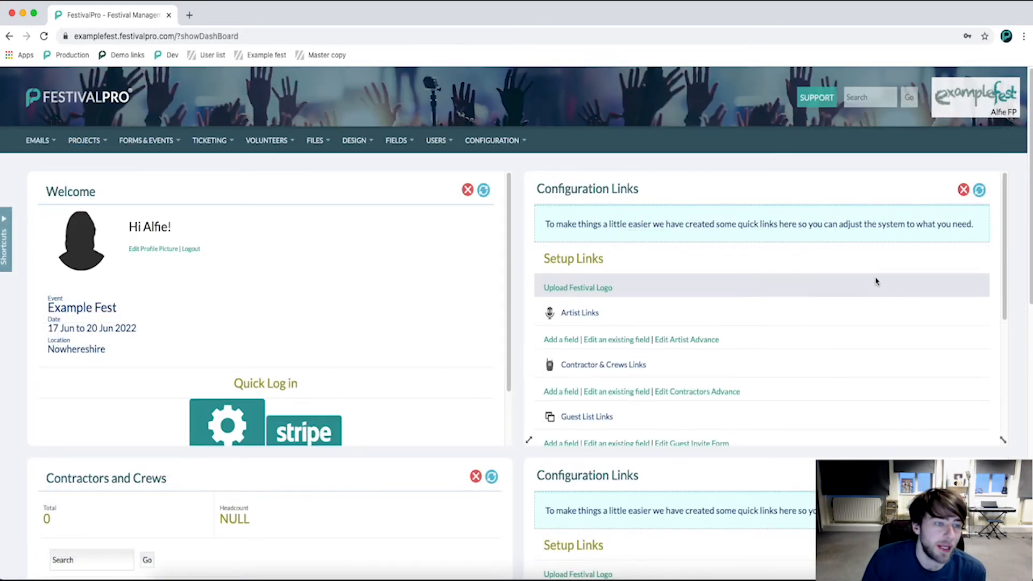
# Start a new field in the Vendor fields and name it "Electrical hookup".
pyautogui.moveTo(410, 139)
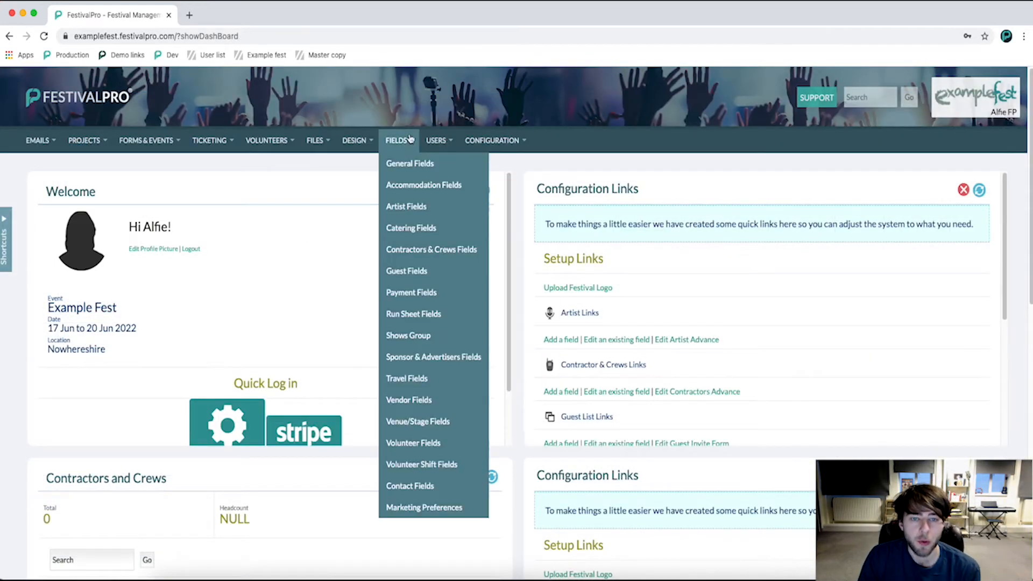
pyautogui.click(405, 398)
pyautogui.scroll(-3, 425, 305)
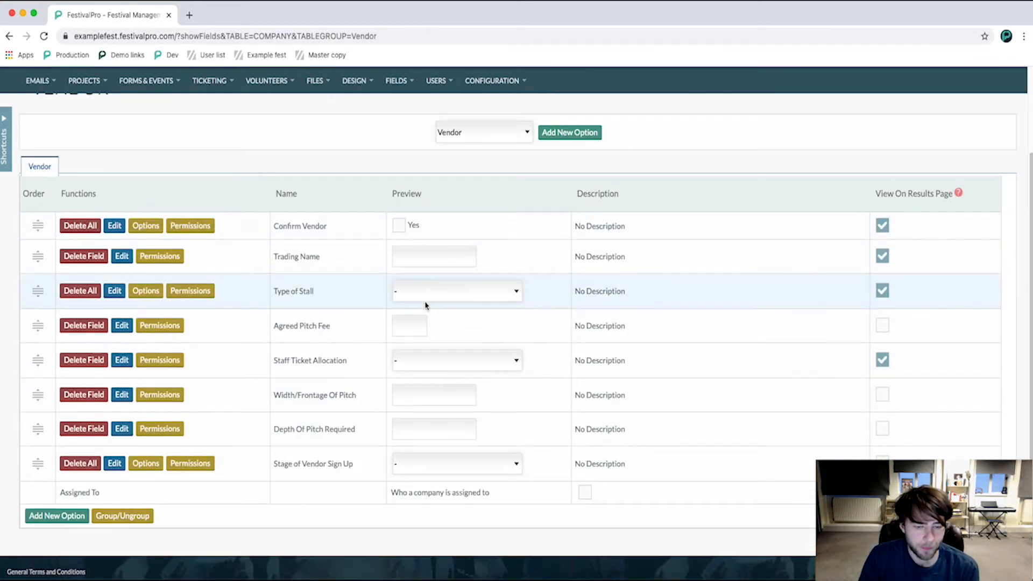
pyautogui.click(58, 523)
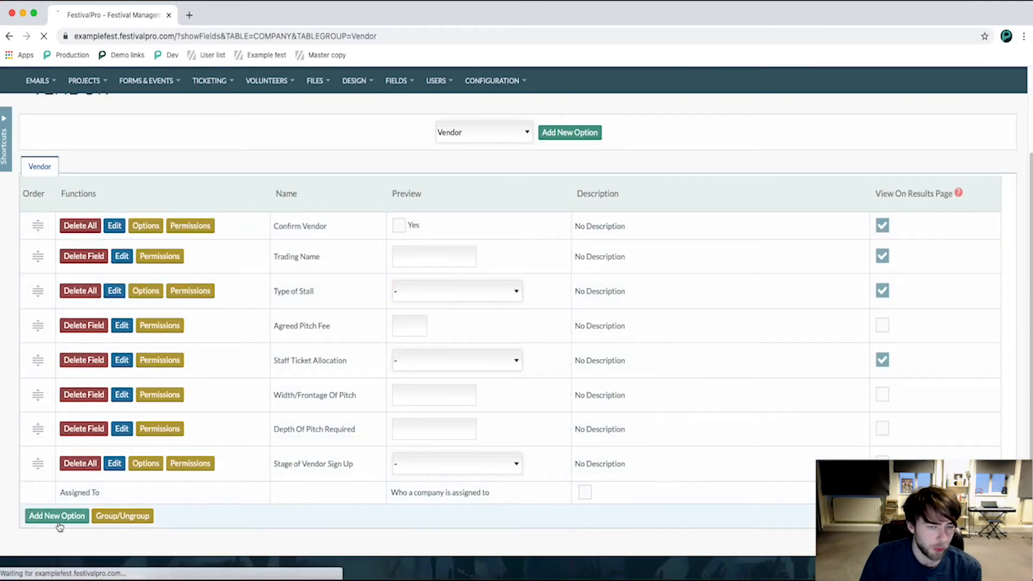
pyautogui.click(192, 273)
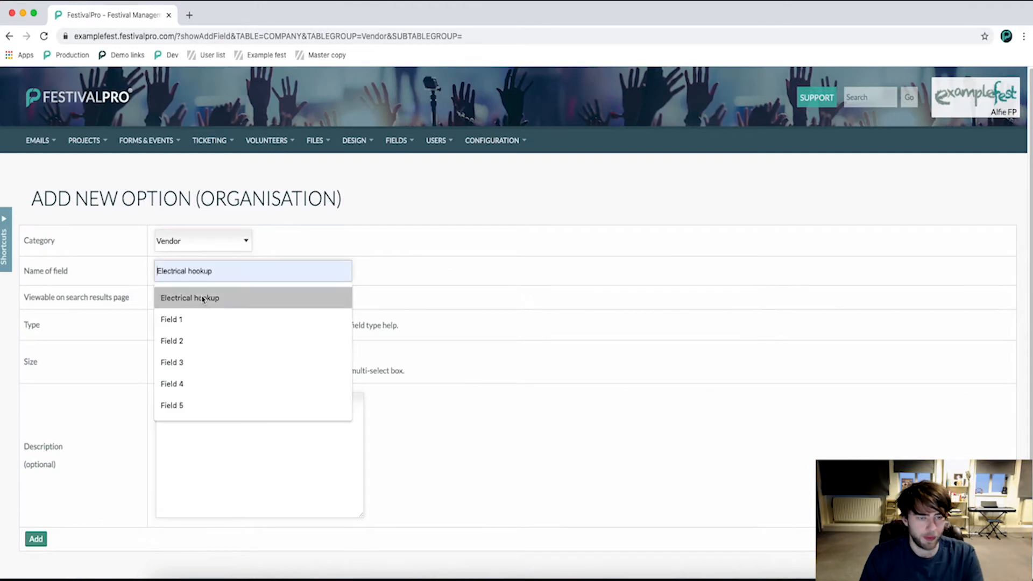
pyautogui.click(204, 304)
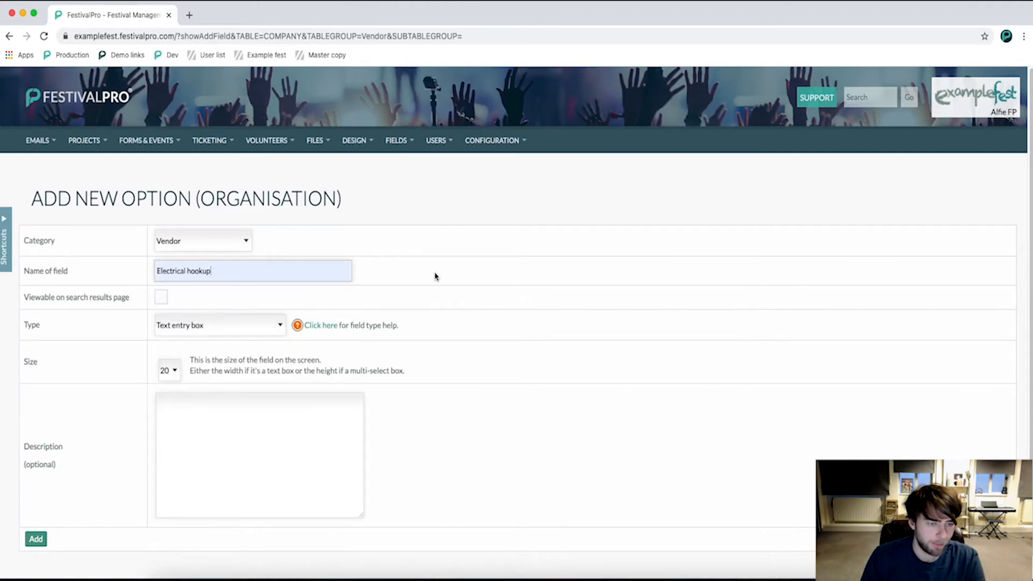
# Keep the category as Vendor, set the field type to Single select option and add the field.
pyautogui.click(203, 237)
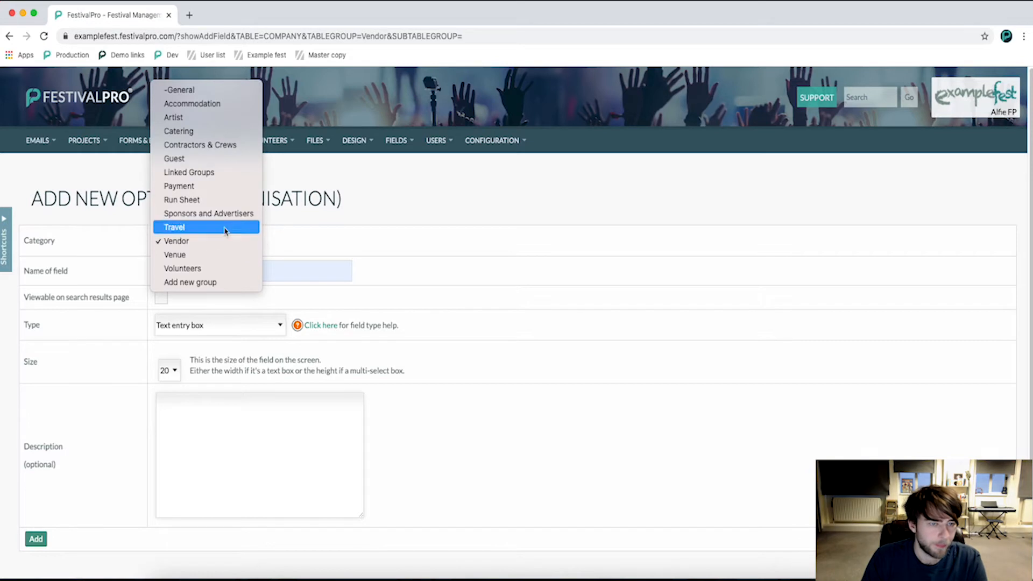
pyautogui.click(223, 236)
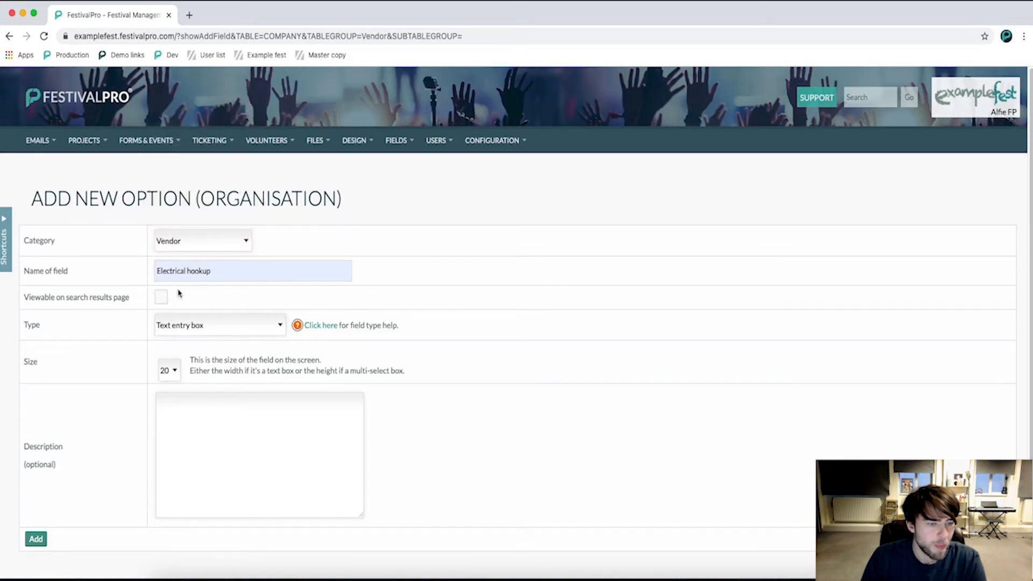
pyautogui.click(181, 319)
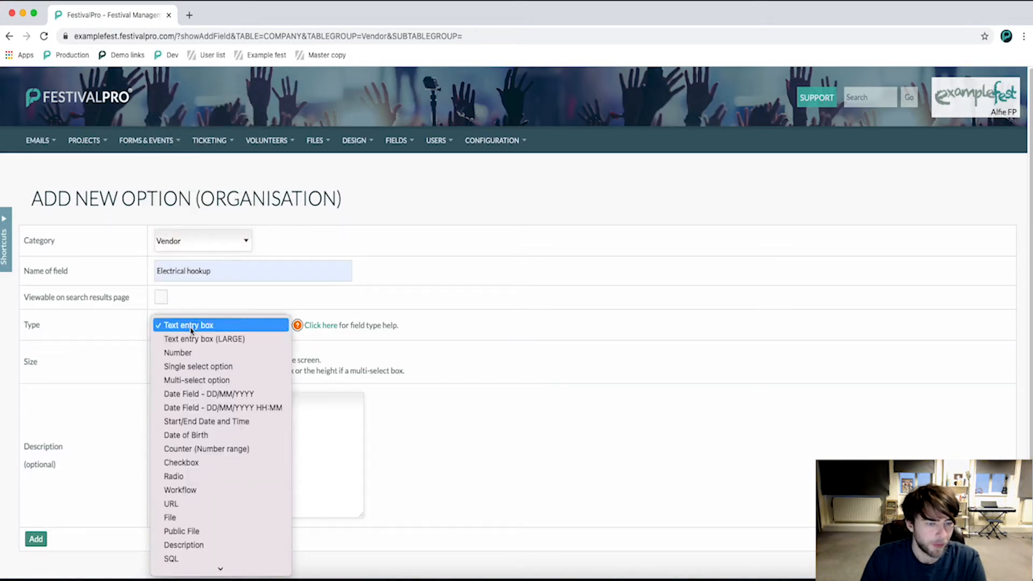
pyautogui.click(199, 368)
pyautogui.scroll(-2, 414, 360)
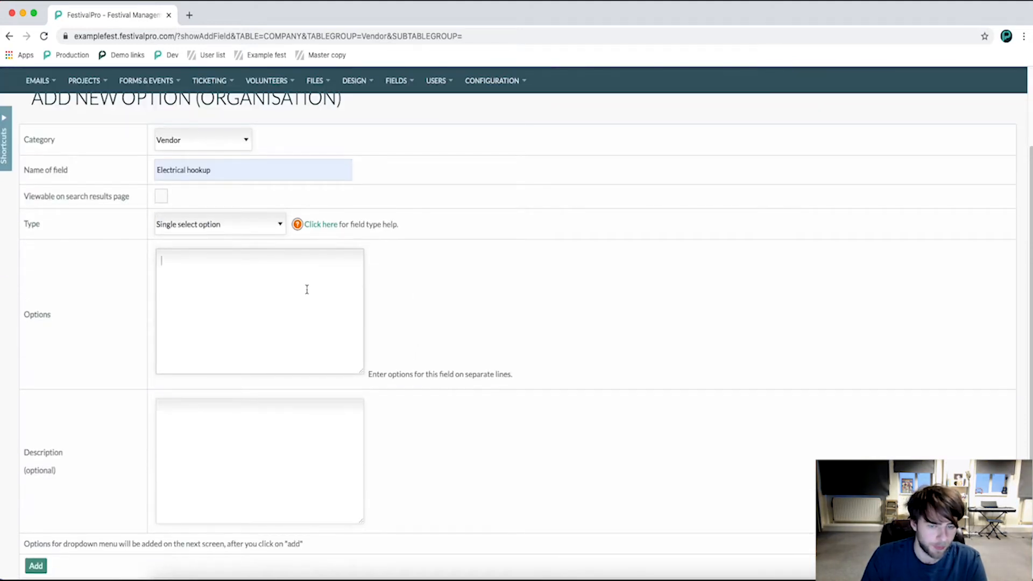
pyautogui.click(33, 570)
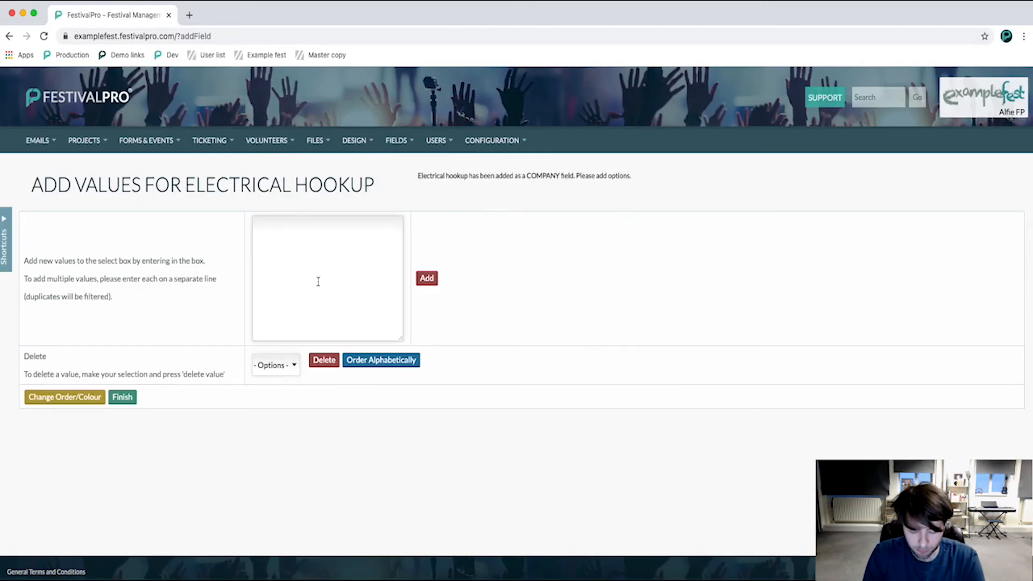
# Add the values "Don't know yet", "No hookup required", "Yes - 16Amp", "Yes - 32Amp" and "Yes - 64Amp" to the Electrical hookup field.
pyautogui.write("Don't know yet")
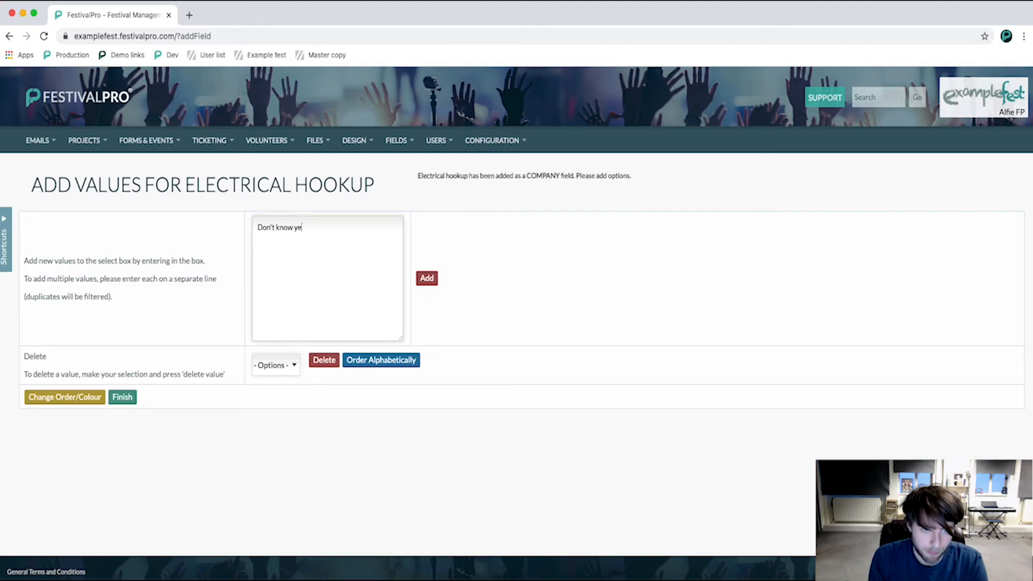
pyautogui.click(428, 279)
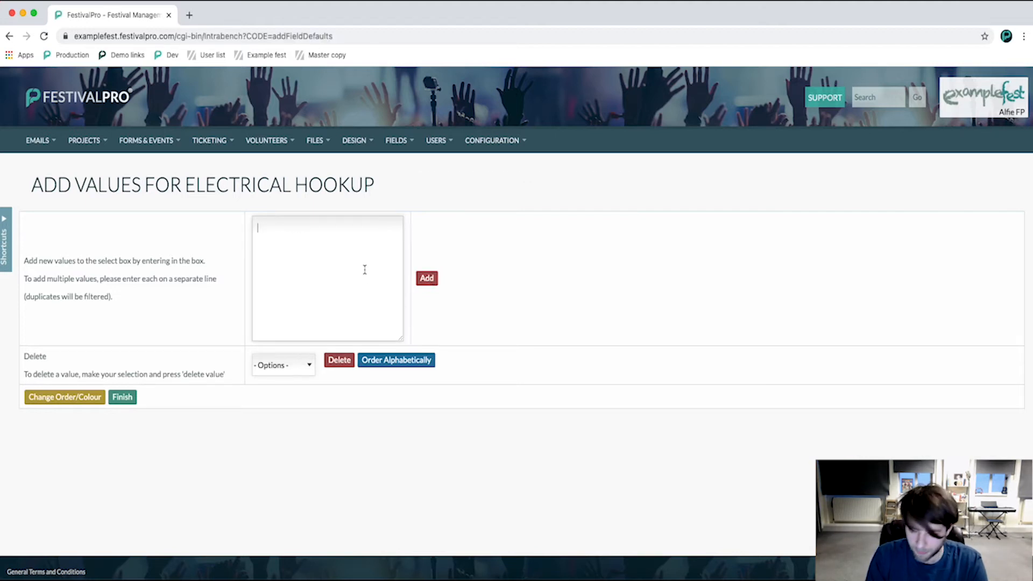
pyautogui.write('No hookup required')
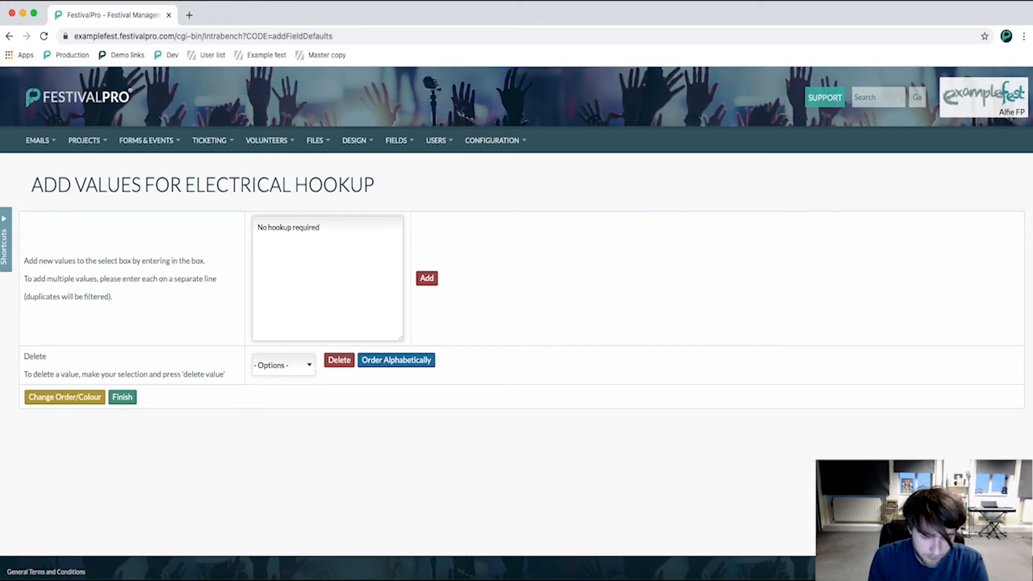
pyautogui.write('Yes - 16Amp Yes - 32Amp Yes- 64Amp')
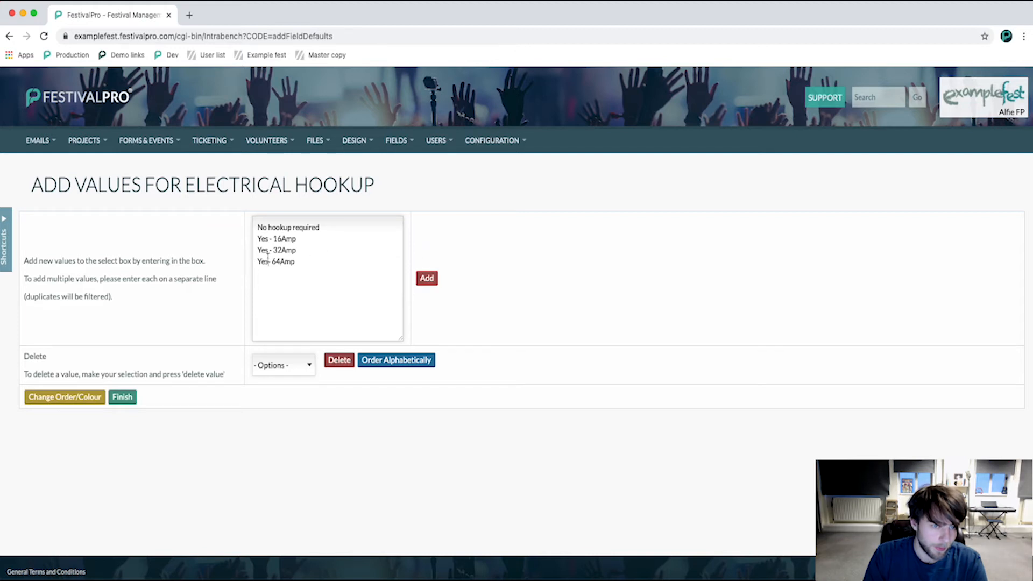
pyautogui.click(427, 278)
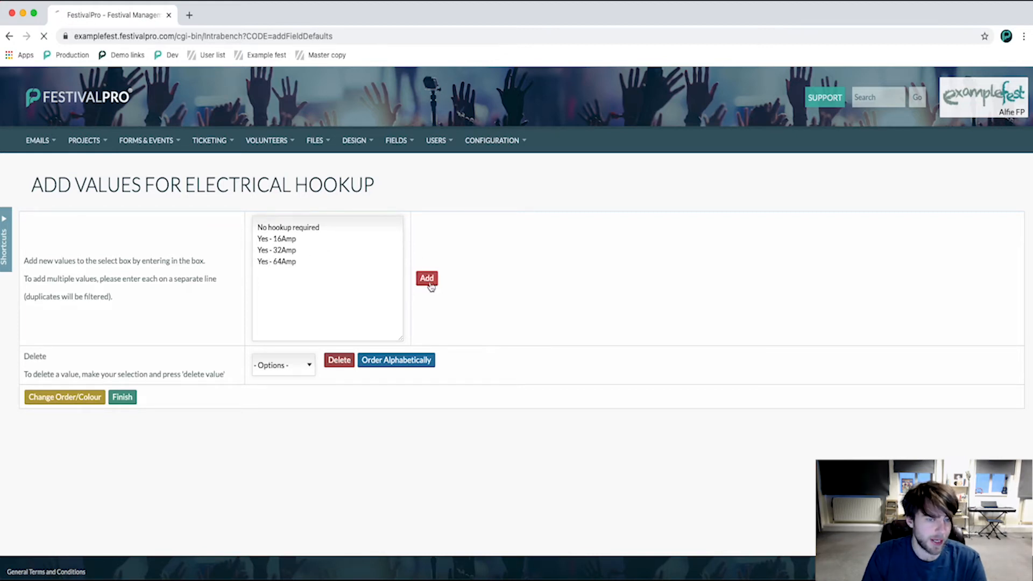
# Finish adding values and check the Electrical hookup choices in the vendor field list's preview.
pyautogui.click(121, 398)
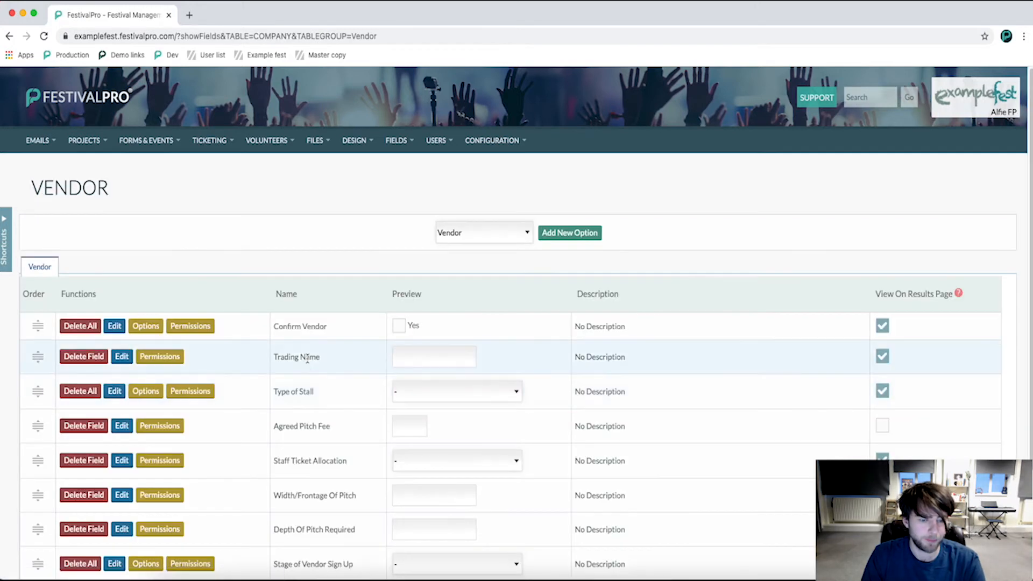
pyautogui.scroll(-3, 307, 358)
pyautogui.click(421, 472)
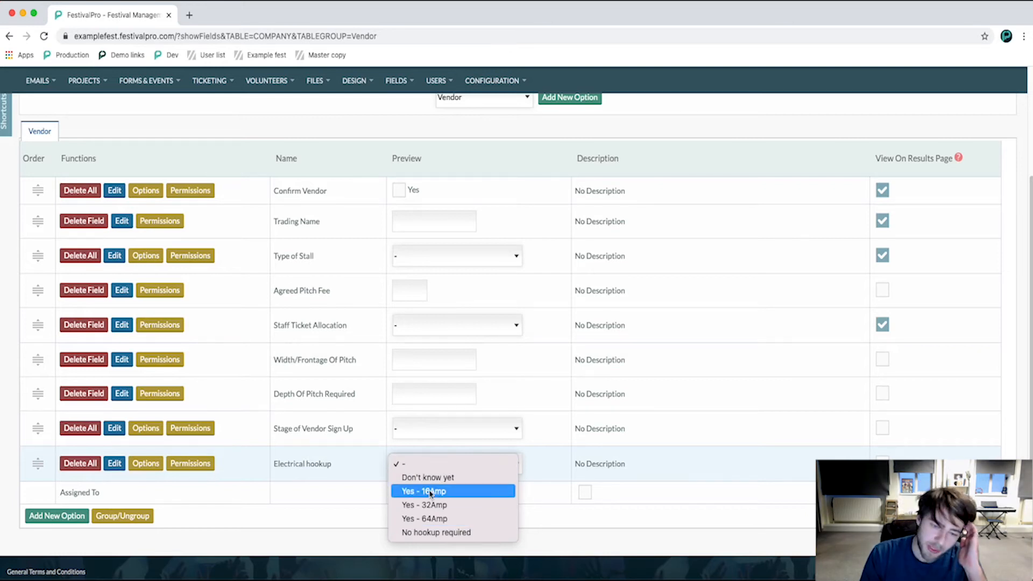
pyautogui.click(285, 492)
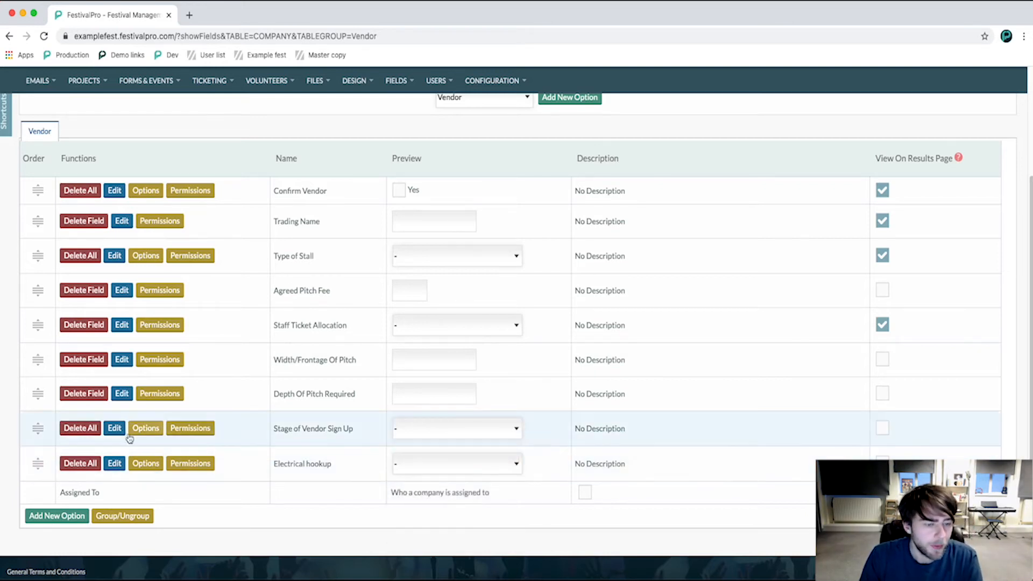
# Move the Electrical hookup field between Agreed Pitch Fee and Staff Ticket Allocation in the vendor field order.
pyautogui.moveTo(37, 463); pyautogui.dragTo(43, 324)
pyautogui.rightClick(43, 323)
pyautogui.click(14, 305)
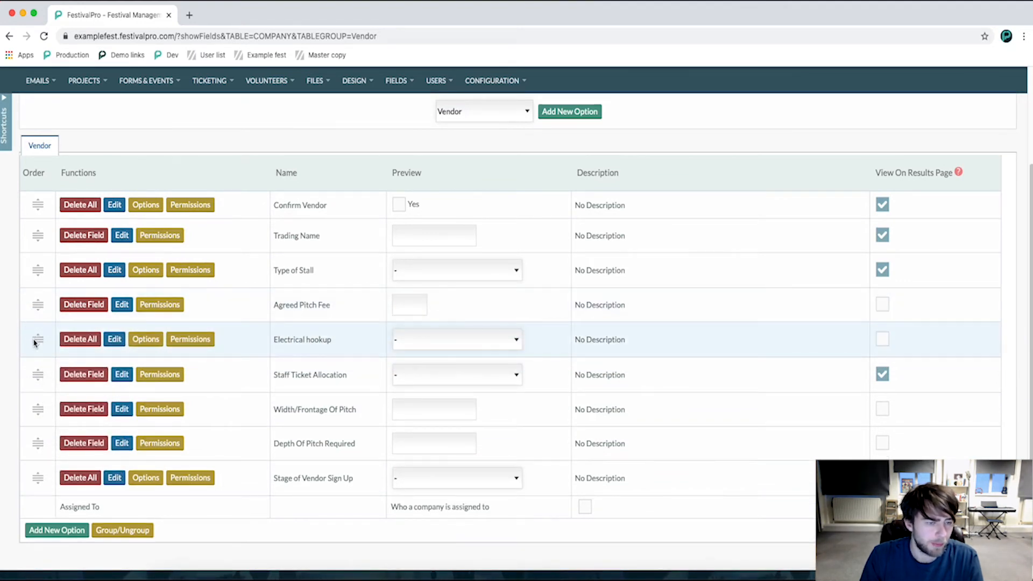
pyautogui.moveTo(36, 343); pyautogui.dragTo(38, 345)
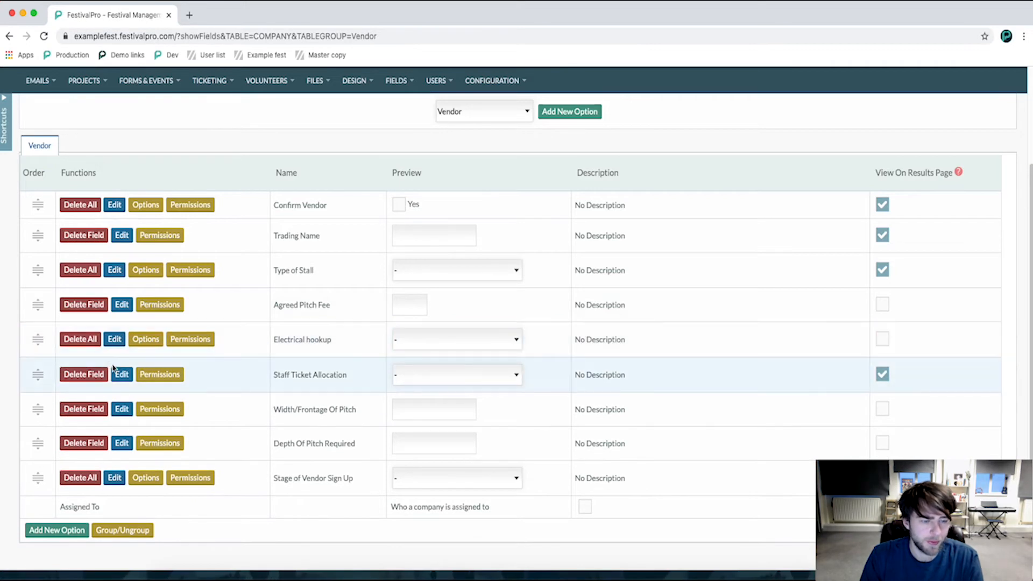
pyautogui.scroll(3, 232, 396)
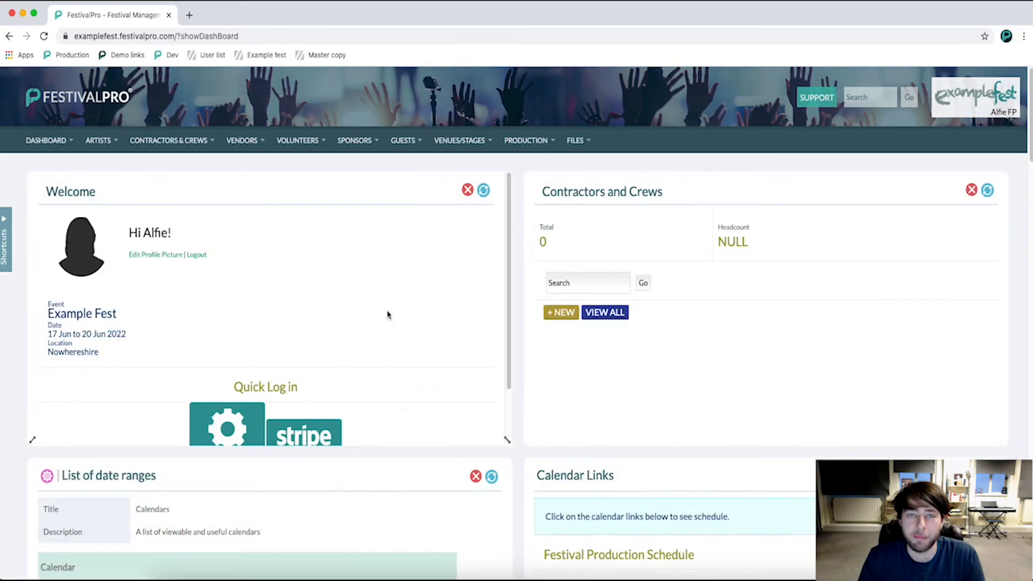
# In the Vendor Contract form's settings, move the Electrical hookup field between Depth Of Pitch Required and Vehicles within Pitch.
pyautogui.click(54, 140)
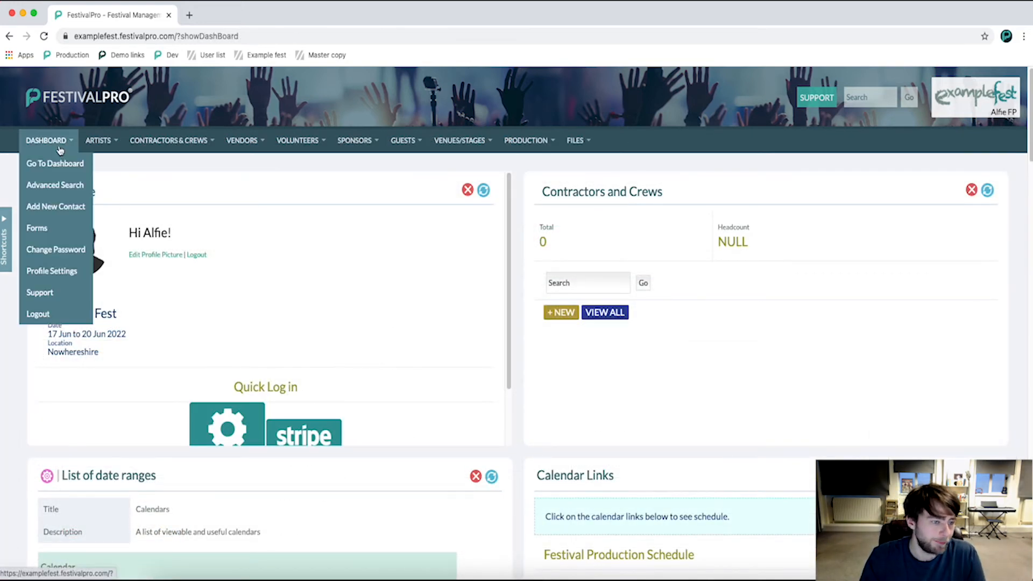
pyautogui.click(63, 239)
pyautogui.scroll(-10, 233, 325)
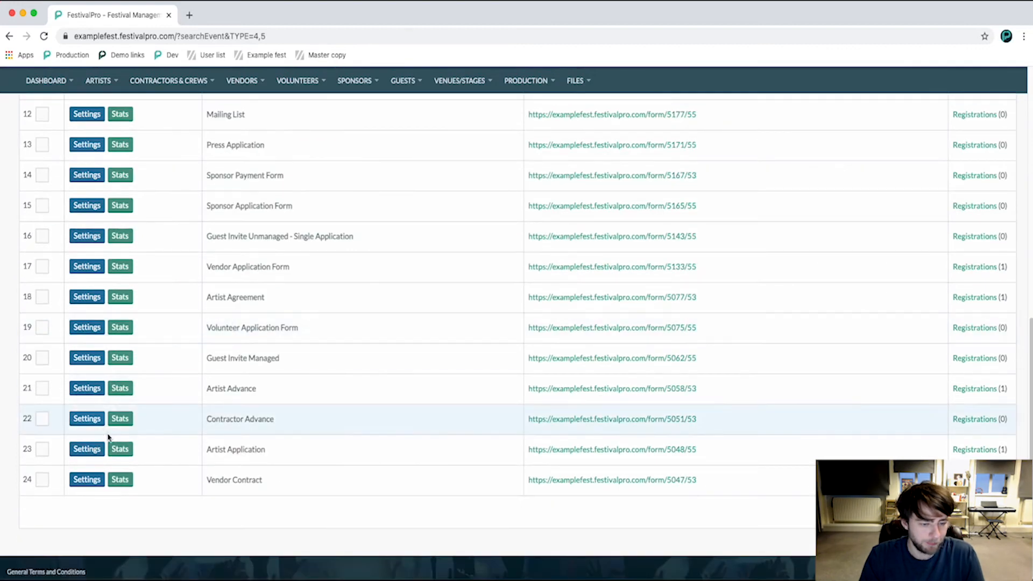
pyautogui.click(78, 483)
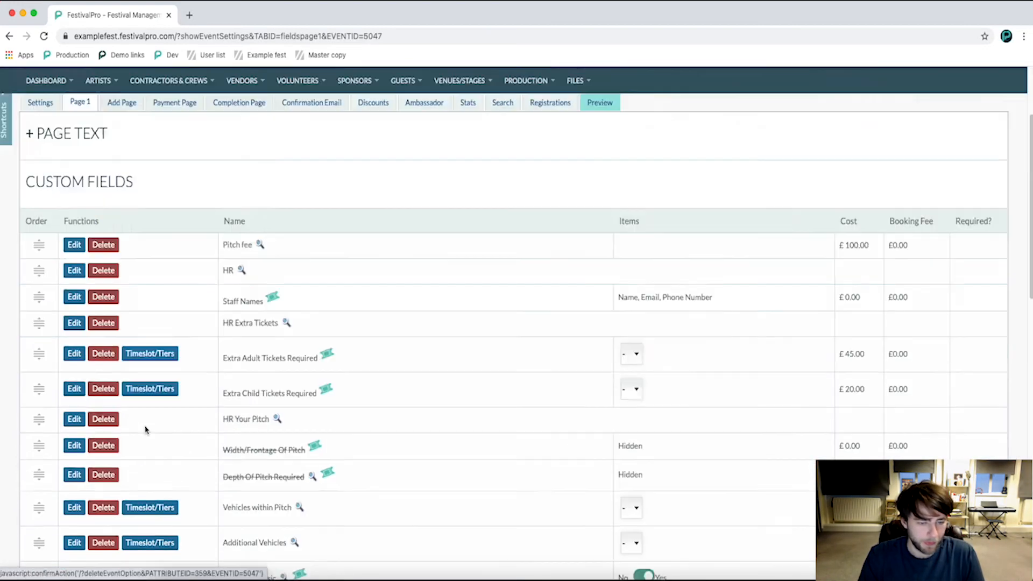
pyautogui.scroll(-10, 146, 426)
pyautogui.moveTo(43, 441); pyautogui.dragTo(48, 550)
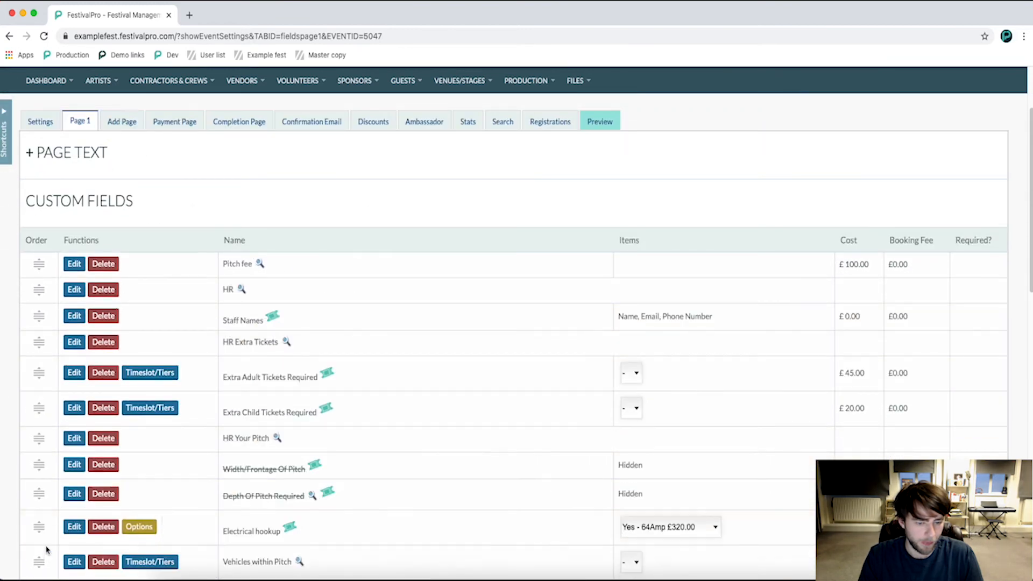
# Open the form's Electrical hookup field for editing and expand its Field Options.
pyautogui.scroll(-2, 309, 447)
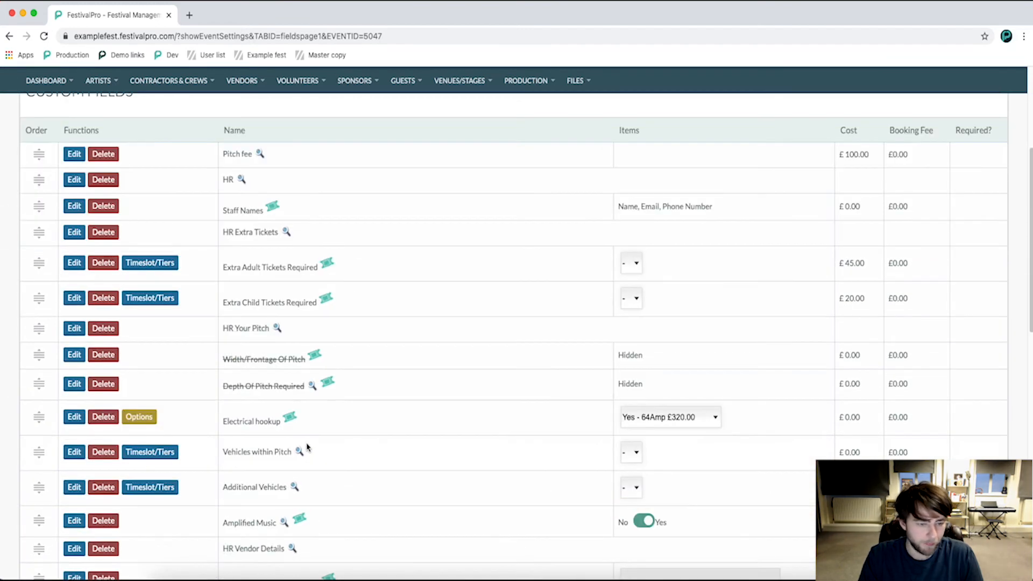
pyautogui.click(76, 418)
pyautogui.scroll(-2, 139, 401)
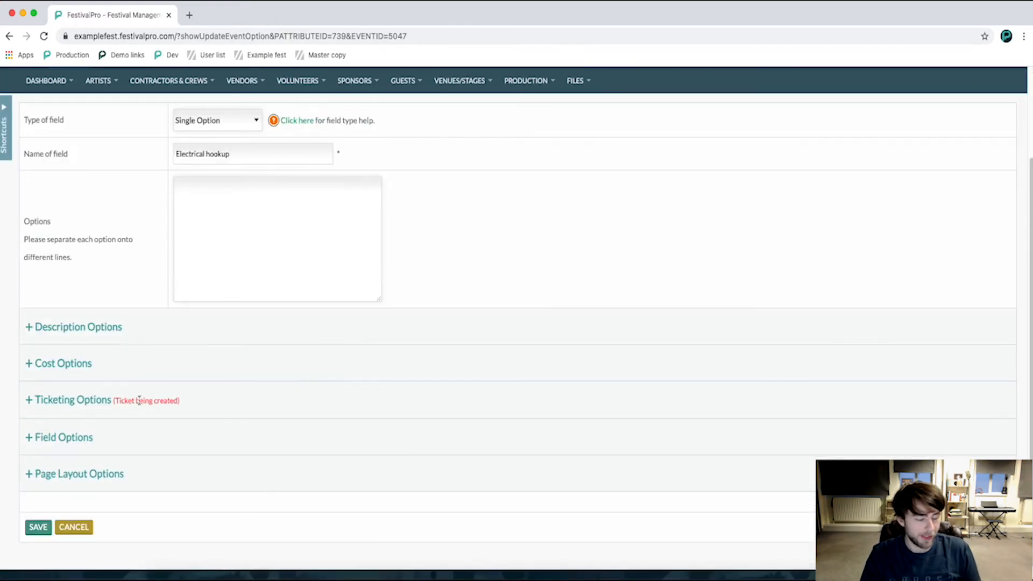
pyautogui.click(53, 434)
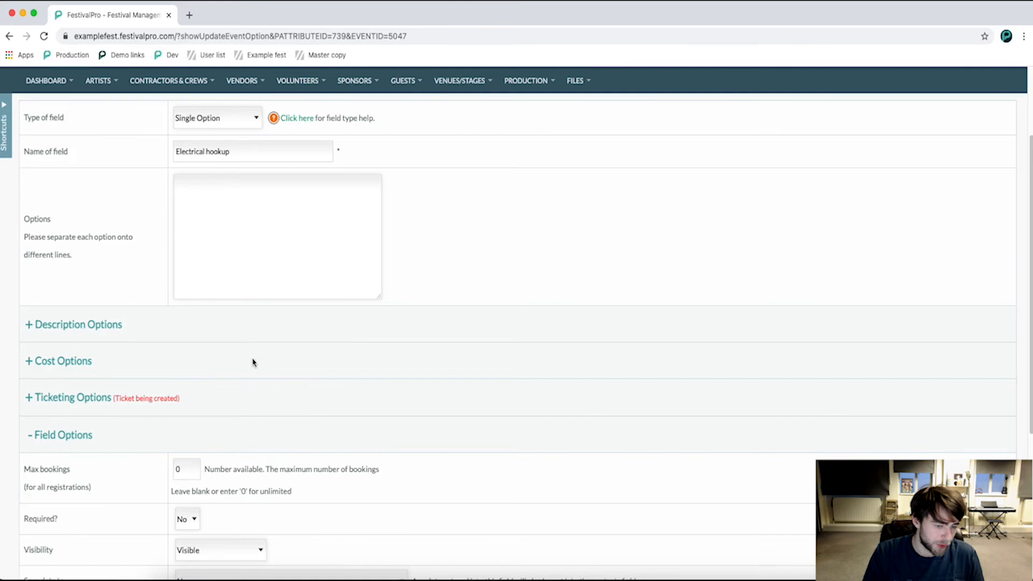
pyautogui.scroll(-3, 265, 369)
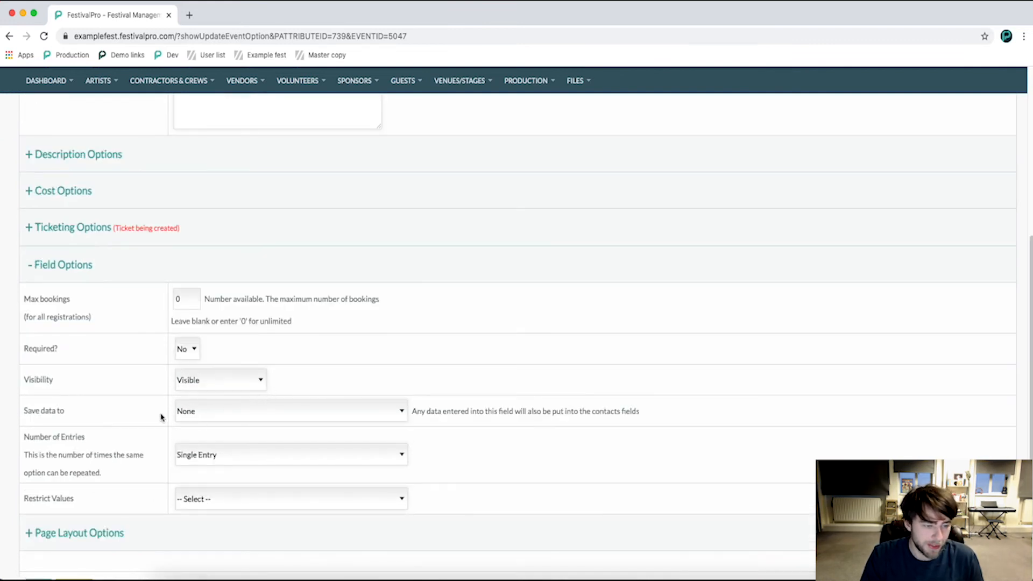
# Set the Electrical hookup form field to save its data to Vendor::Electrical hookup.
pyautogui.click(214, 417)
pyautogui.scroll(-5, 299, 447)
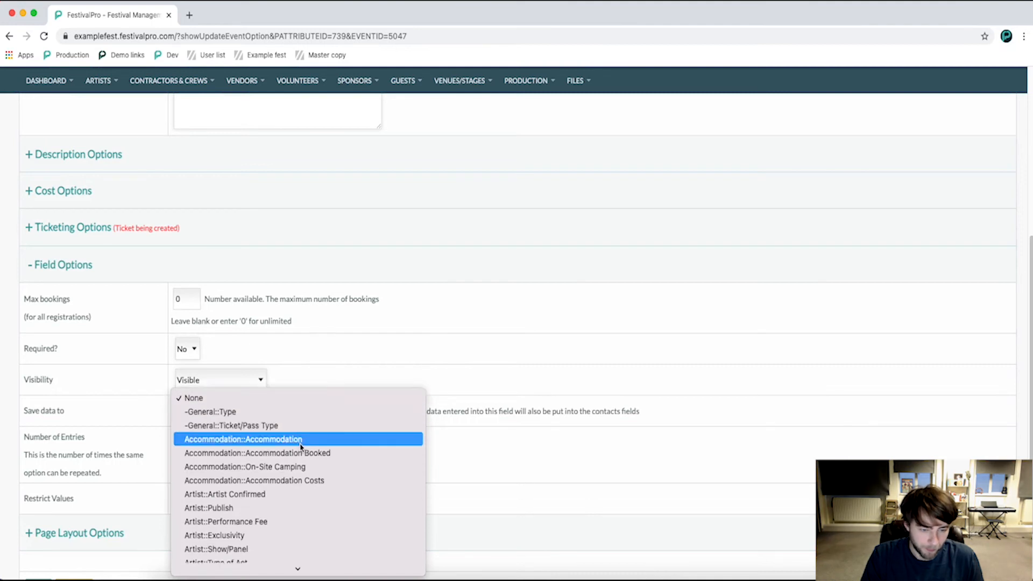
pyautogui.scroll(-5, 303, 447)
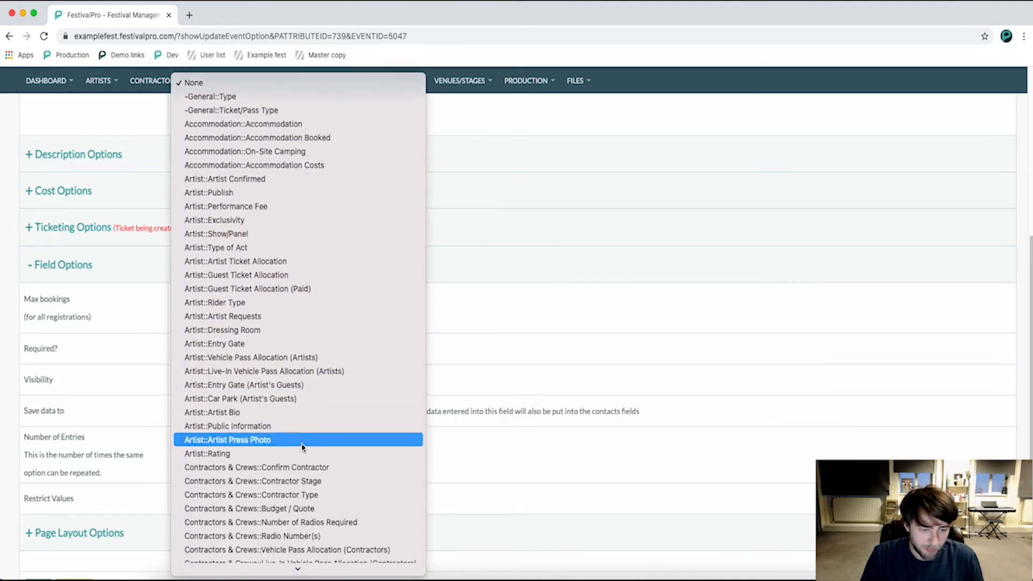
pyautogui.scroll(-9, 307, 447)
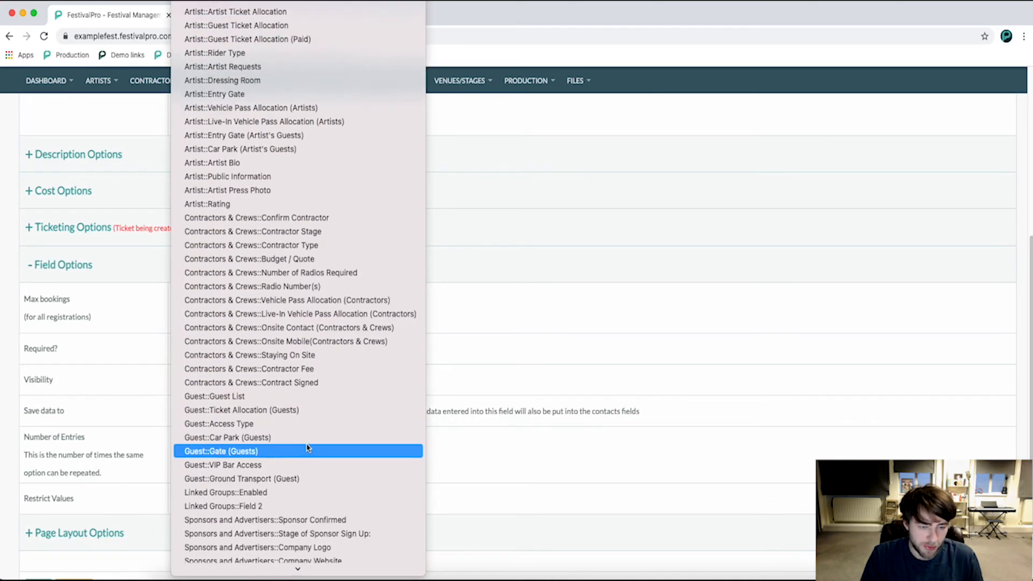
pyautogui.scroll(-4, 305, 449)
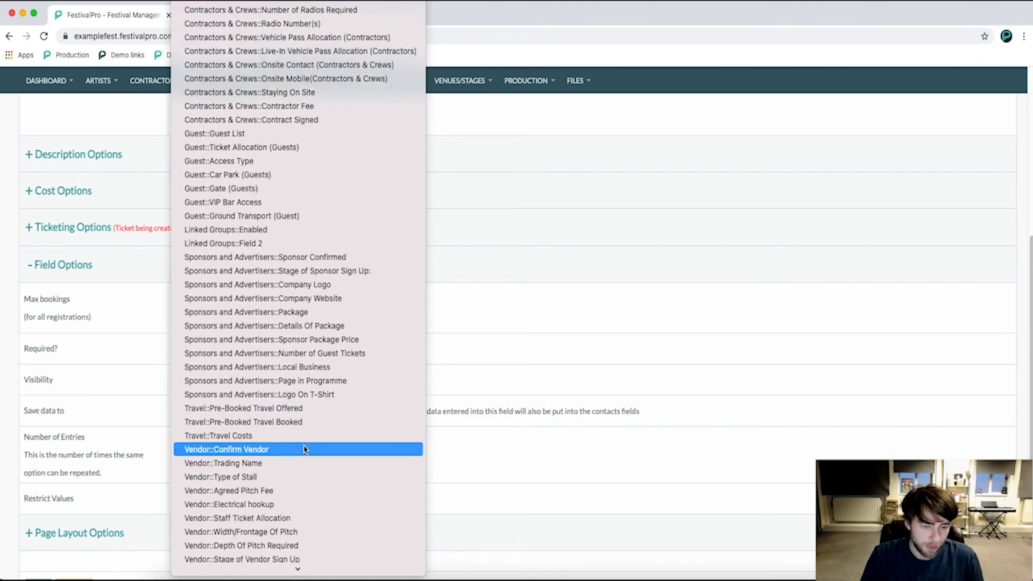
pyautogui.click(276, 506)
pyautogui.scroll(-1, 417, 436)
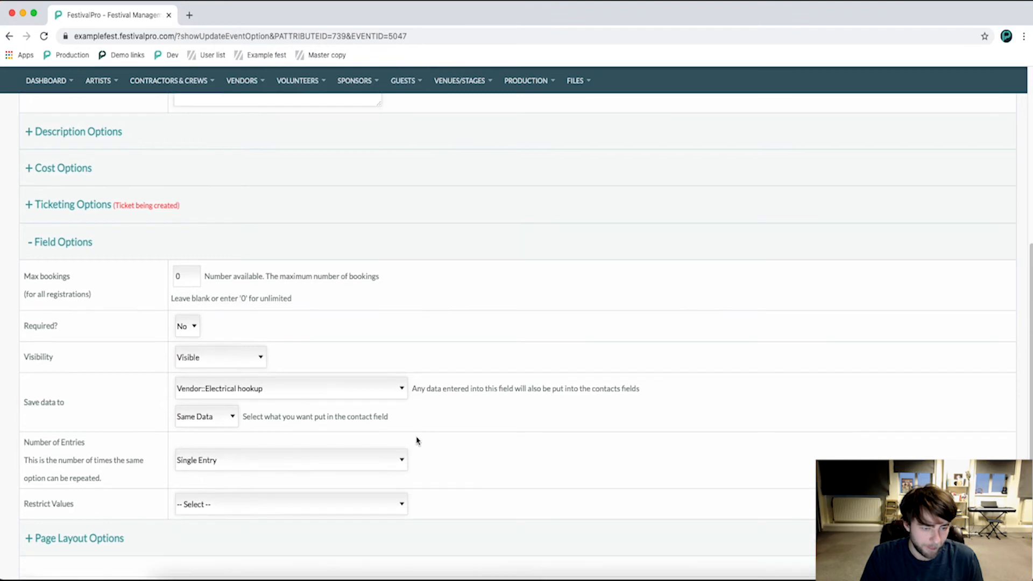
pyautogui.scroll(-1, 417, 441)
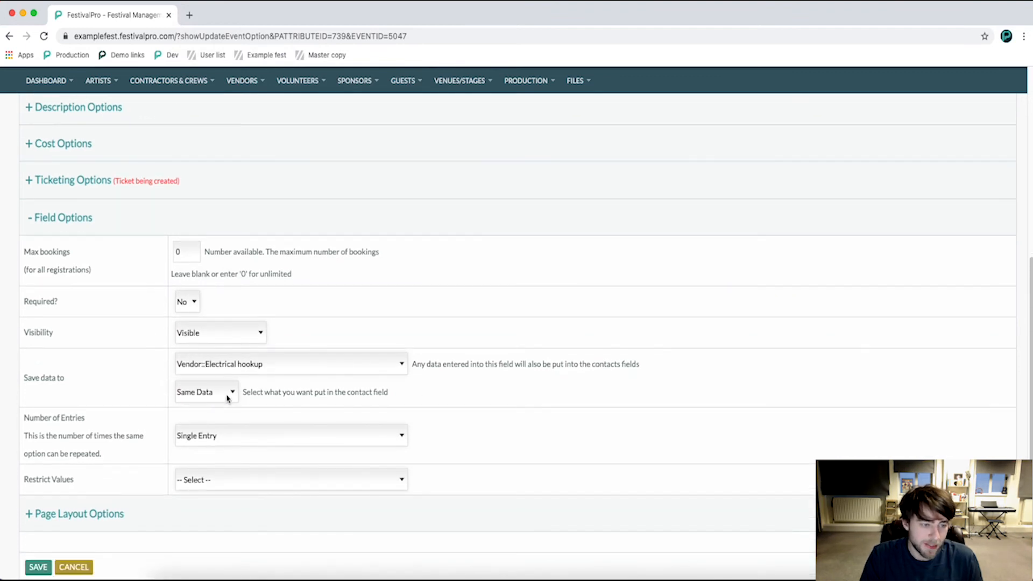
# Save the Electrical hookup form field's settings and check its entry among the Vendor Contract's custom fields.
pyautogui.scroll(-1, 310, 428)
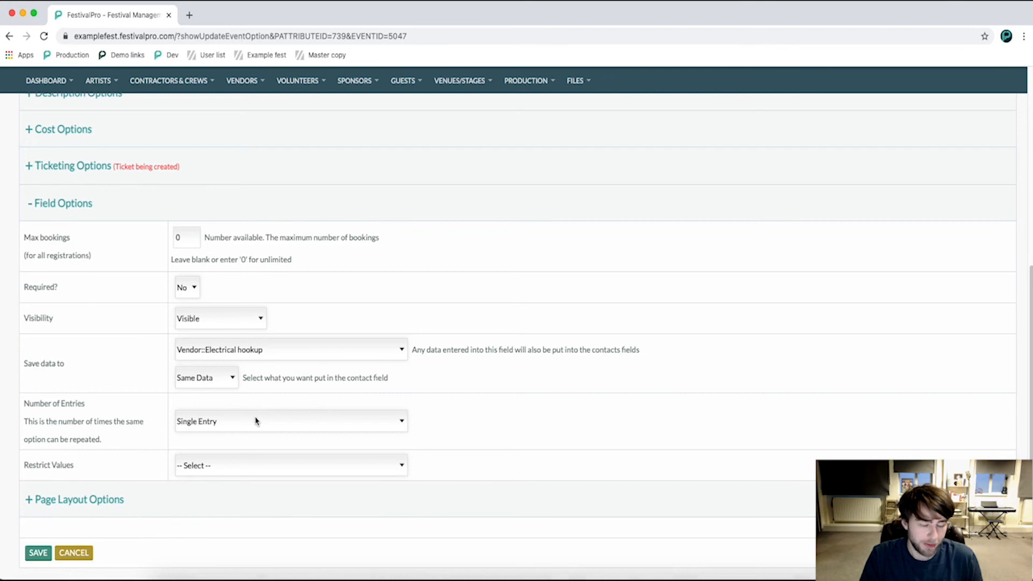
pyautogui.scroll(-1, 255, 421)
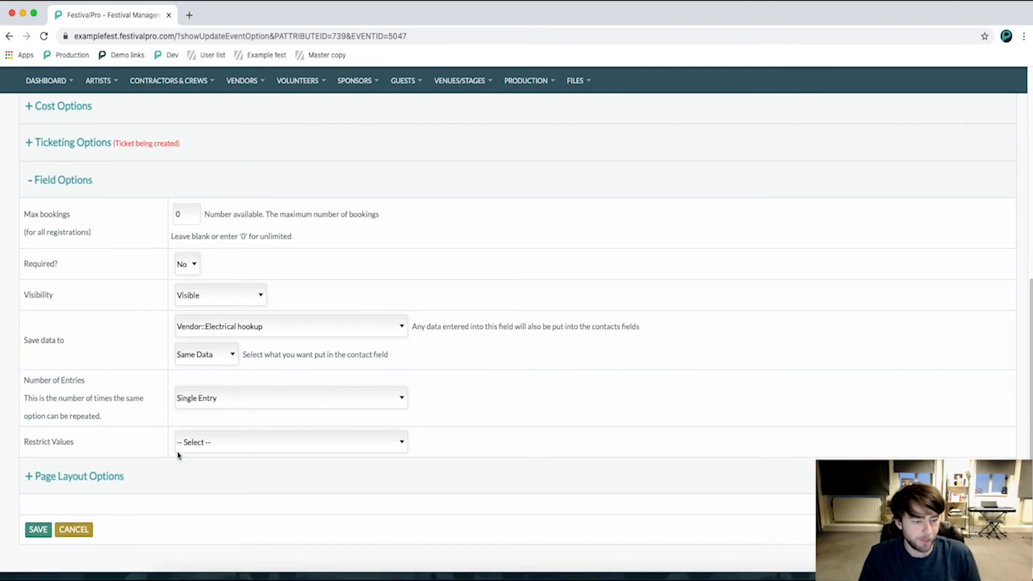
pyautogui.click(48, 532)
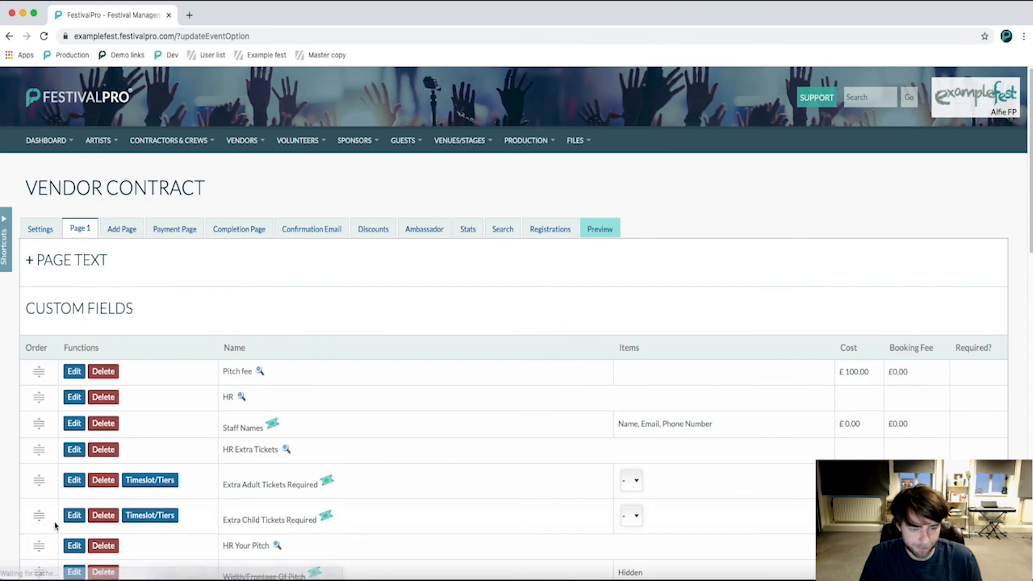
pyautogui.scroll(-5, 399, 391)
pyautogui.scroll(-2, 430, 403)
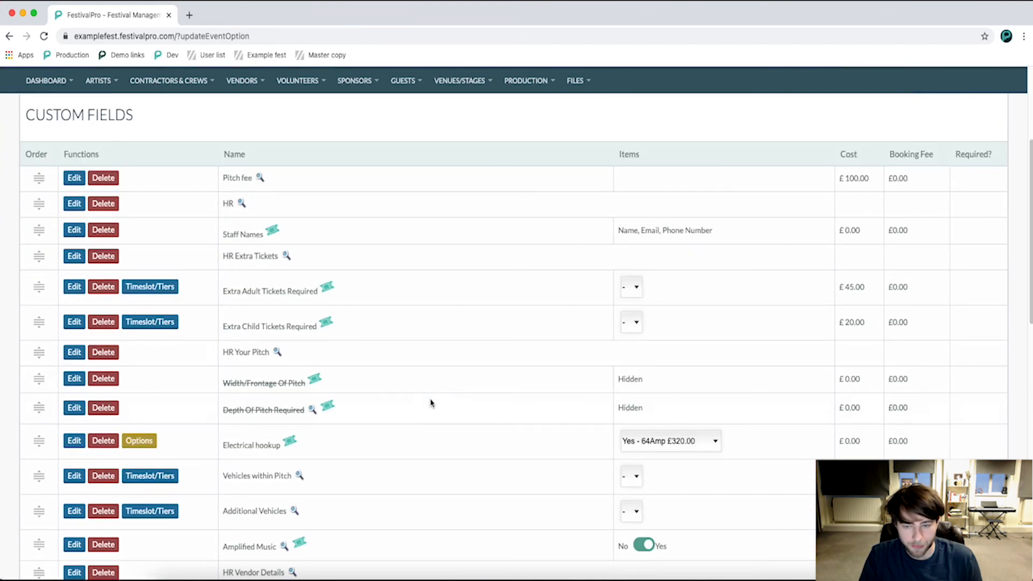
# In the Street streets vendor contract form, choose Yes - 64Amp £320.00 for Electrical hookup under About Your Pitch.
pyautogui.scroll(-3, 429, 403)
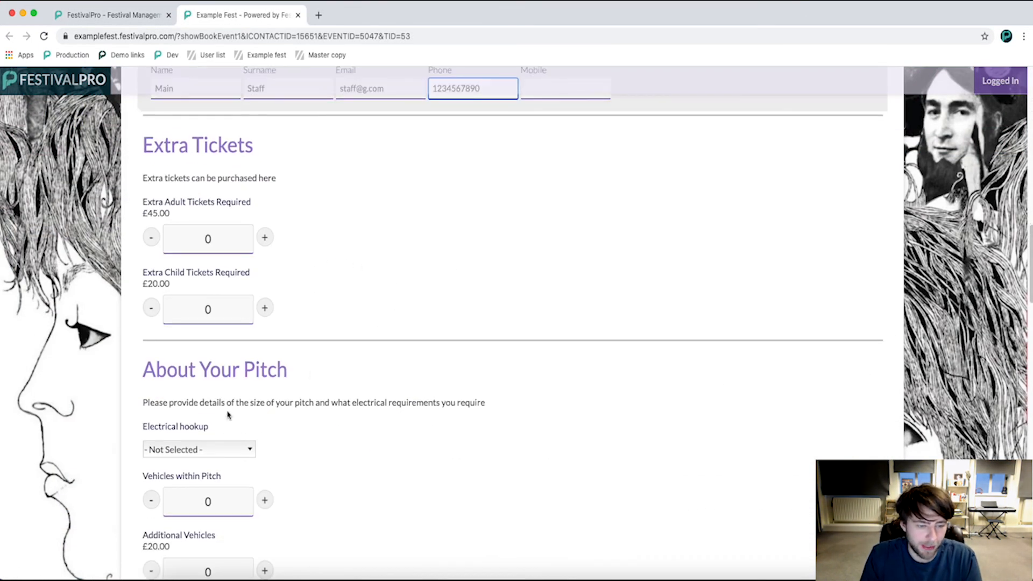
pyautogui.click(193, 450)
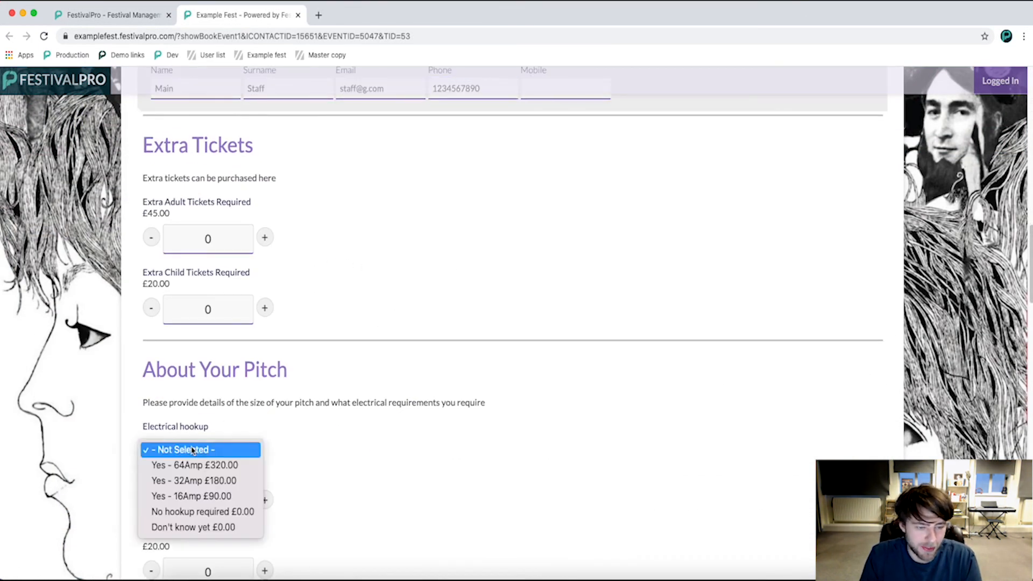
pyautogui.click(229, 466)
# Submit the vendor contract booking with payment by invoice and look over the resulting contract page.
pyautogui.scroll(-4, 346, 454)
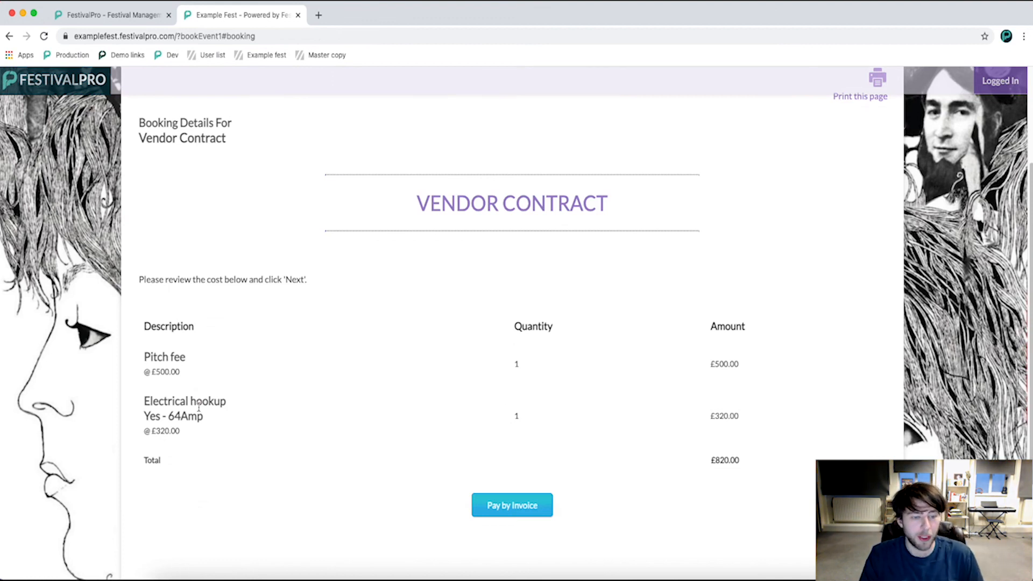
pyautogui.click(492, 511)
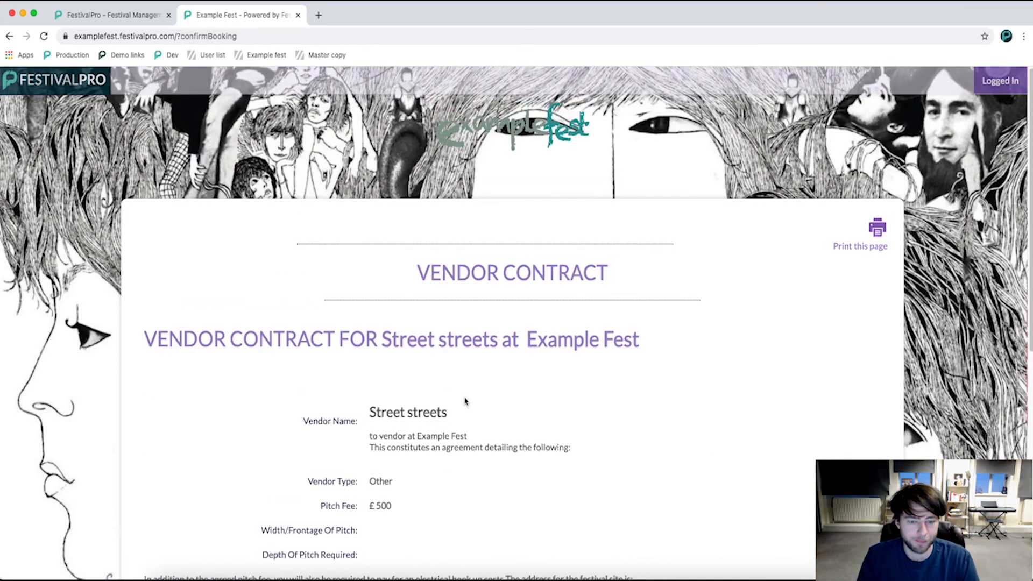
pyautogui.scroll(-8, 465, 401)
pyautogui.scroll(8, 467, 402)
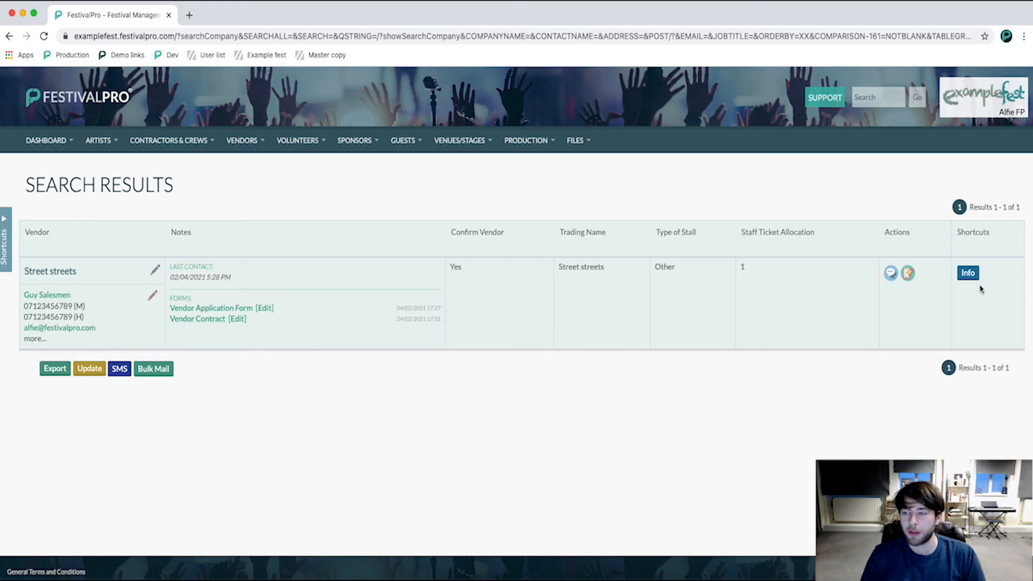
# Open the vendor info for Street streets from the search results and check its Electrical hookup field.
pyautogui.click(968, 273)
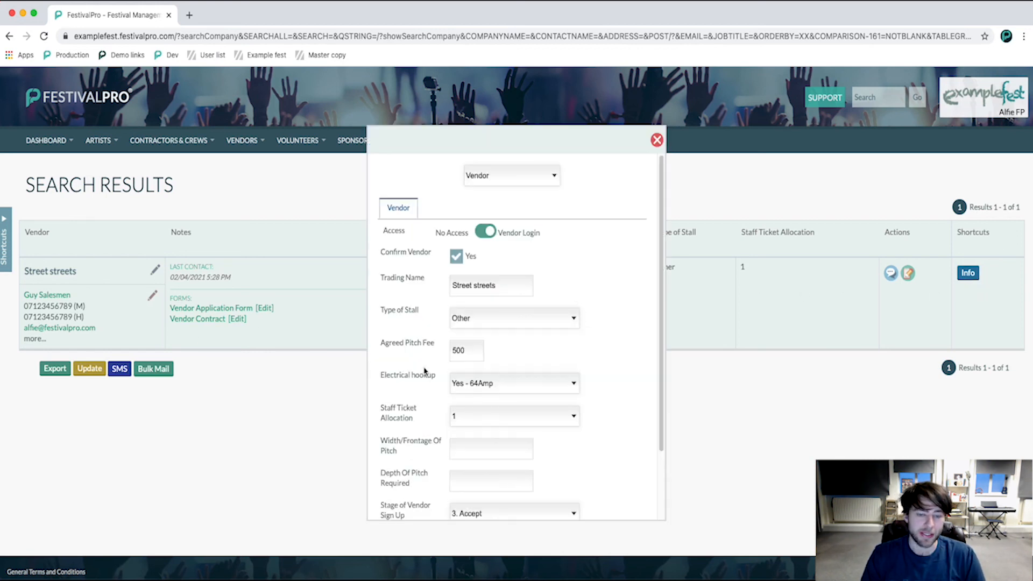
pyautogui.moveTo(383, 380); pyautogui.dragTo(435, 388)
pyautogui.click(614, 380)
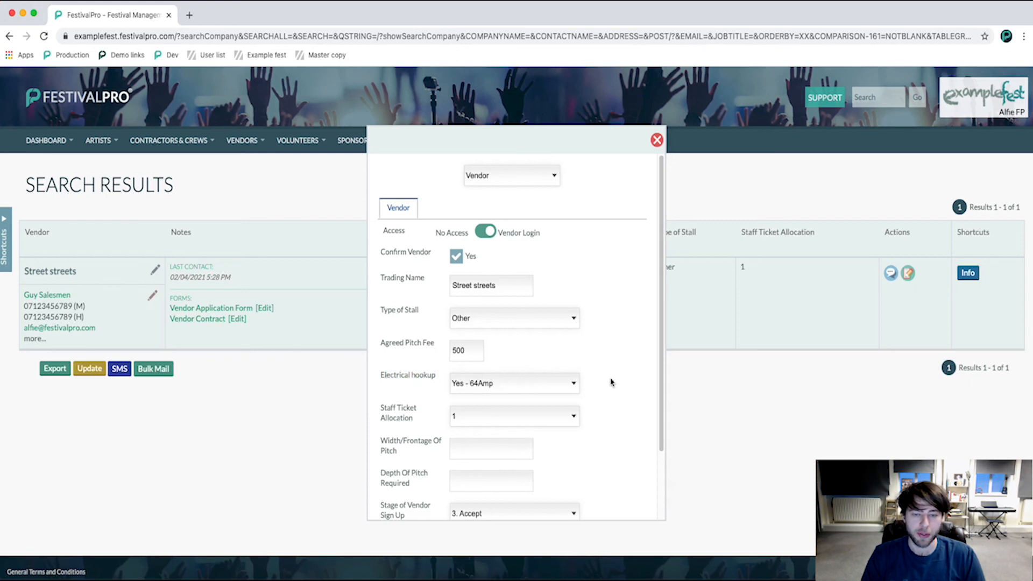